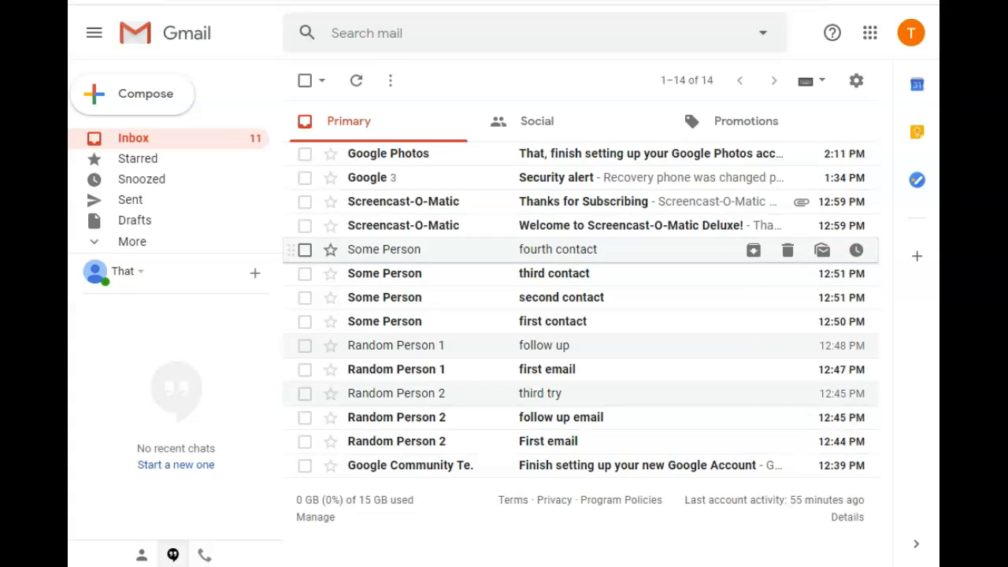
Create a new label named "Some" in the mailbox's label list.
mouse_move(384, 248)
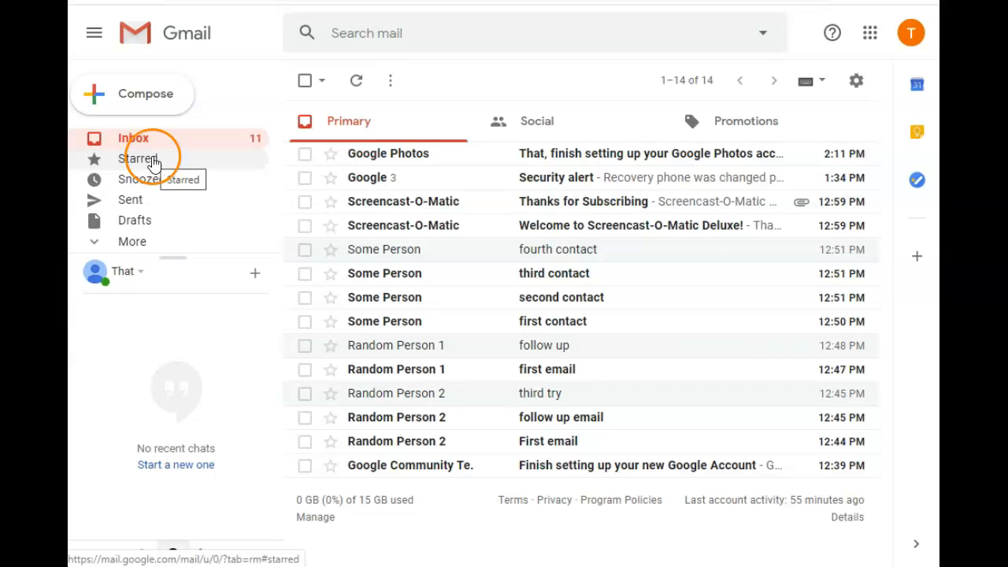
left_click(126, 243)
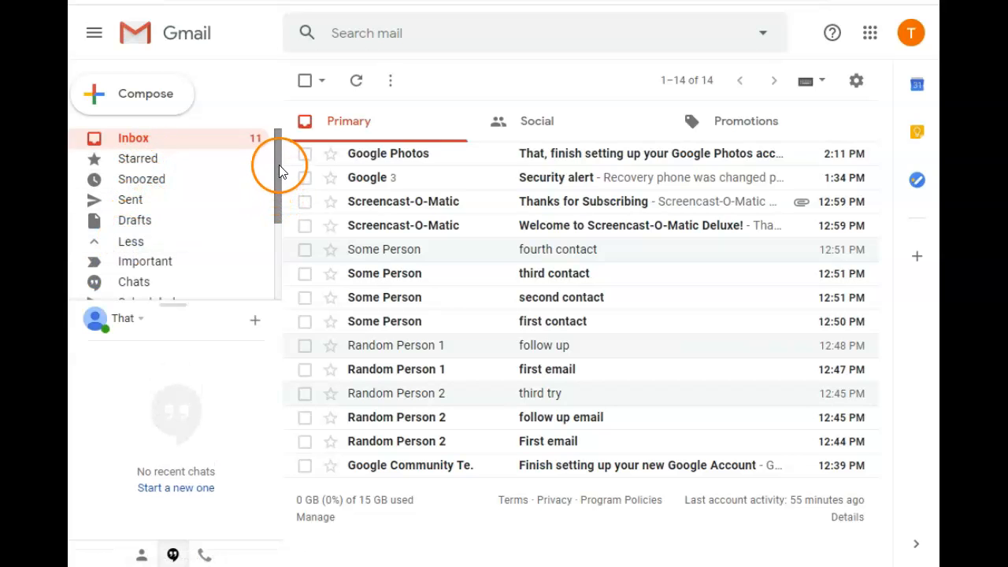
left_click_drag(281, 160, 276, 250)
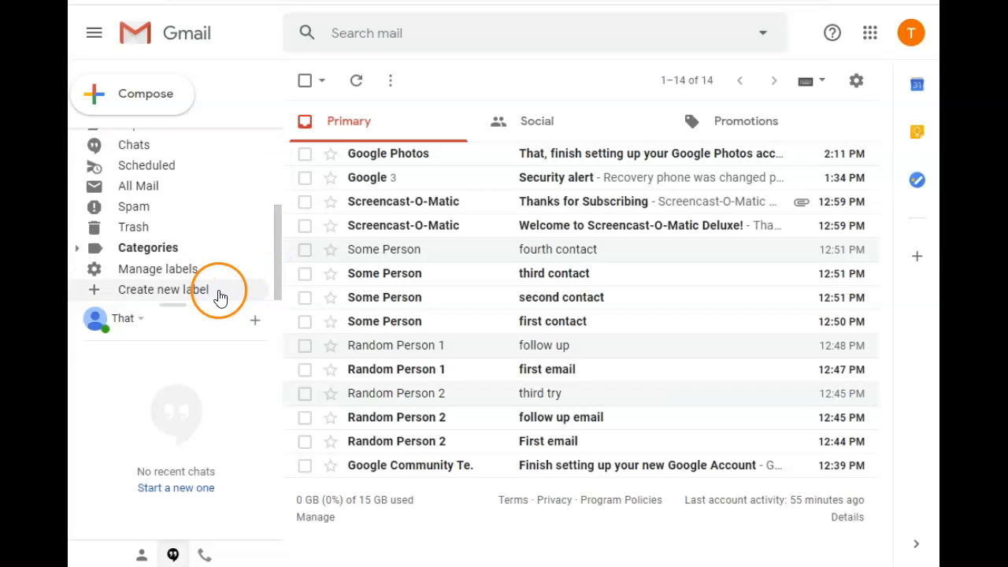
left_click(165, 290)
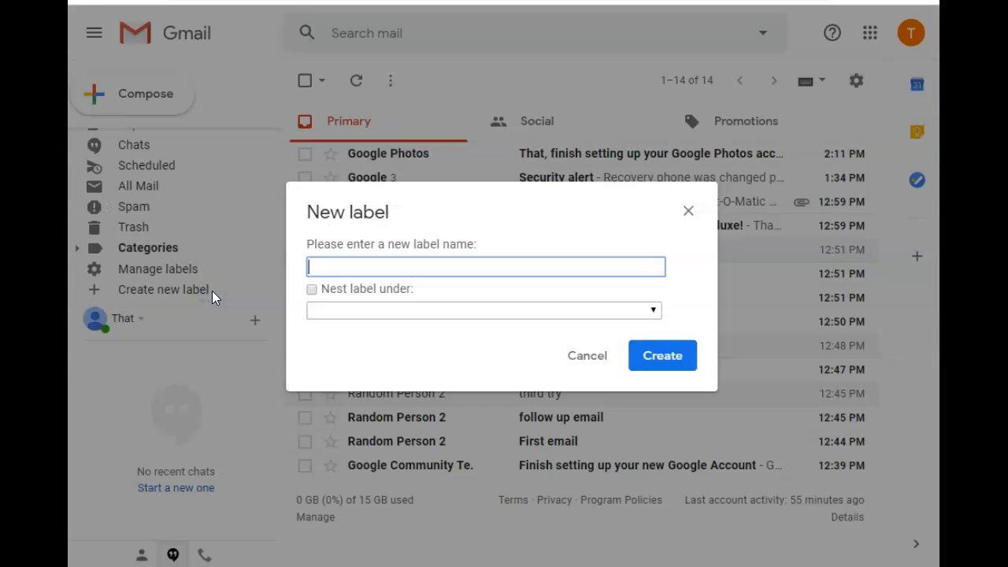
type("Some")
left_click(670, 357)
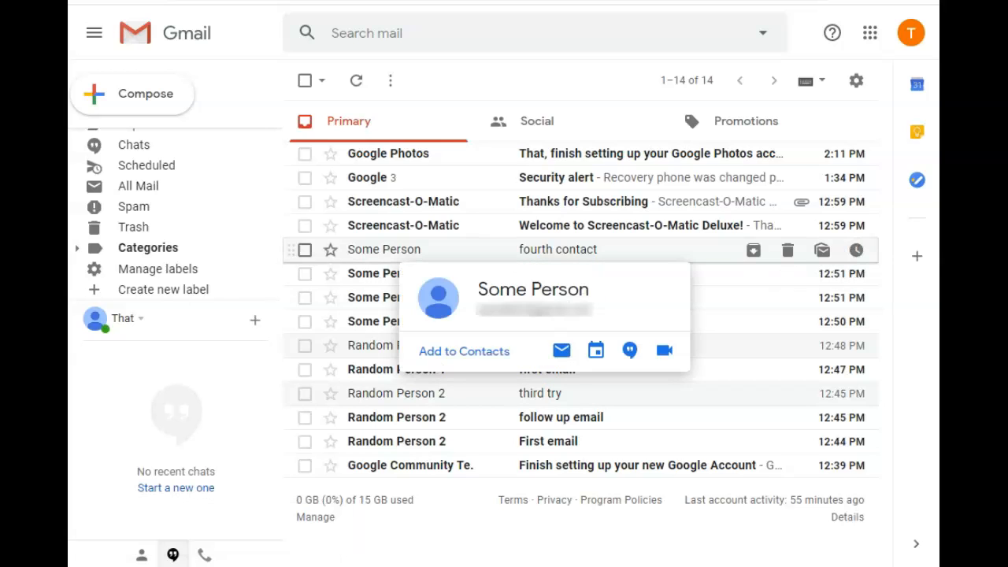
Open the "fourth contact" email and copy the sender's name from its header.
left_click(384, 248)
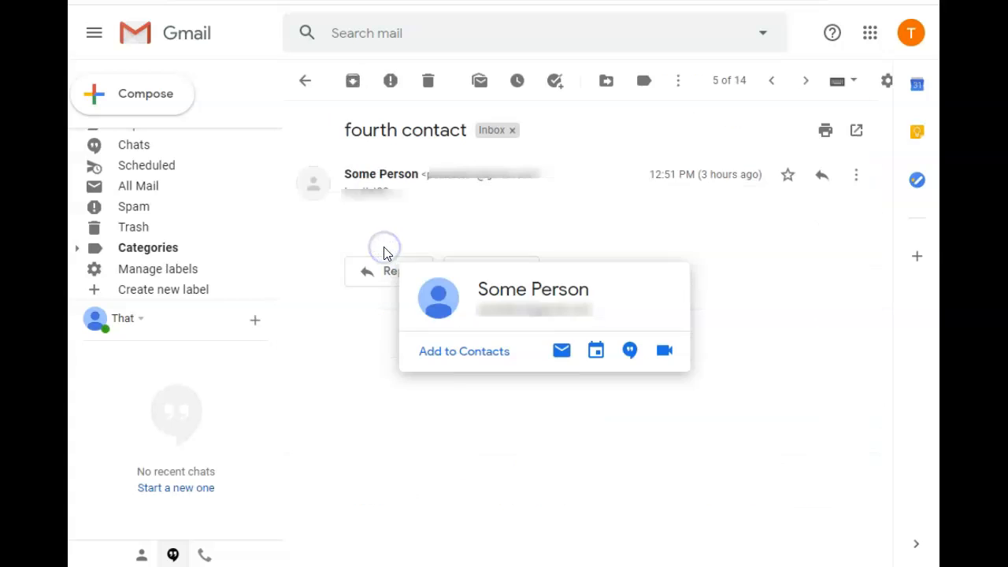
right_click(353, 172)
left_click(382, 186)
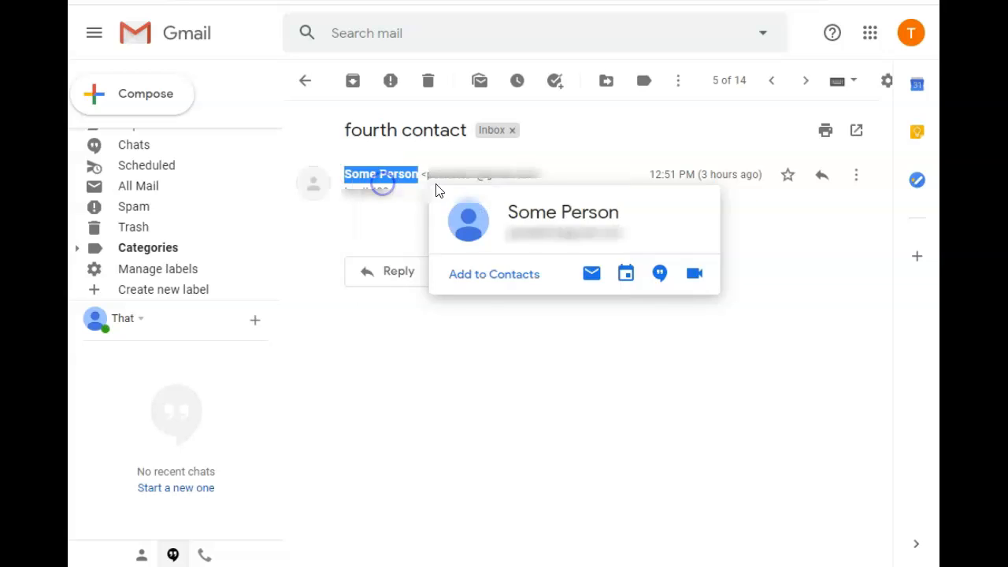
Start a new mail filter with the copied sender's name as the From criterion and continue to its actions.
left_click(887, 82)
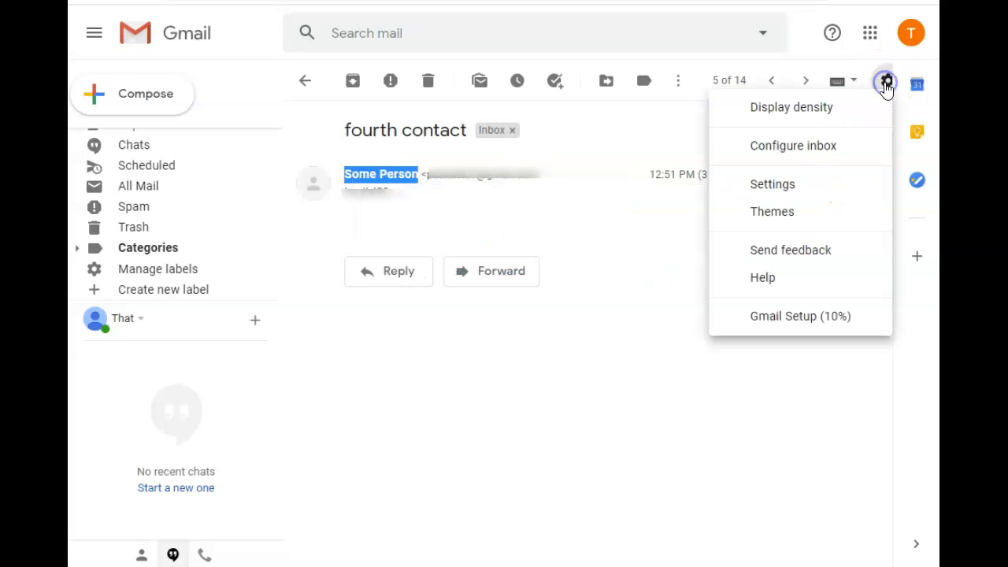
left_click(784, 186)
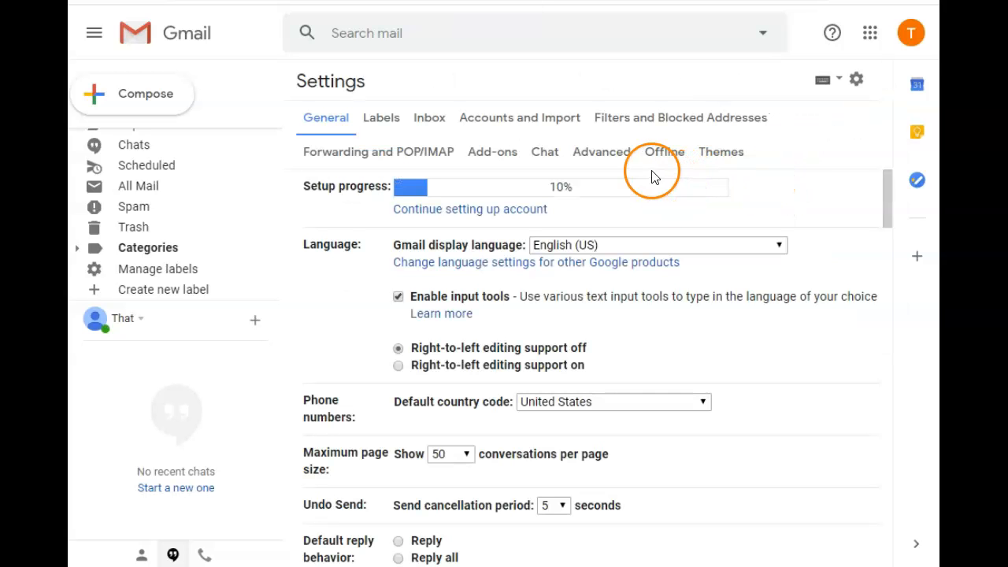
left_click(622, 117)
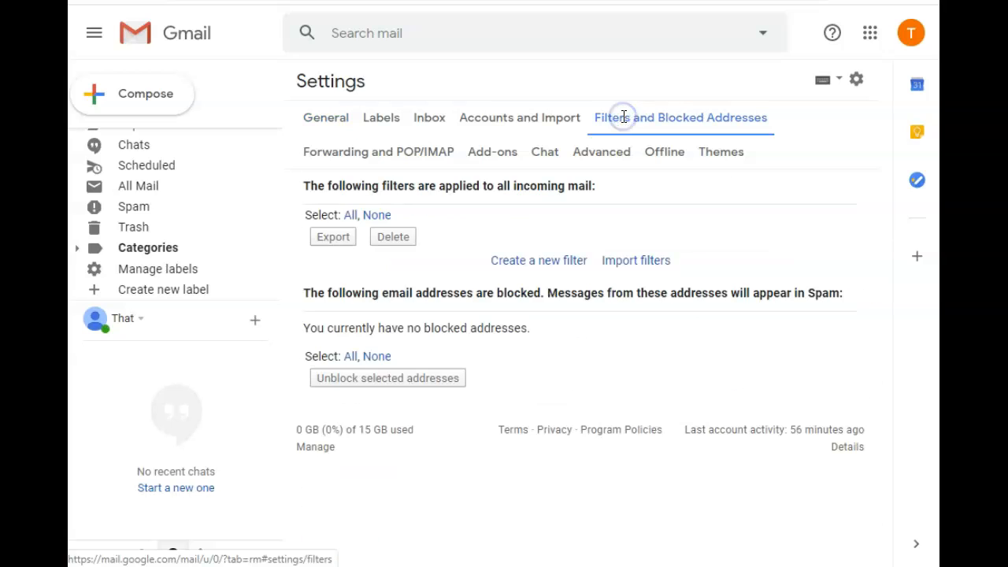
left_click(553, 261)
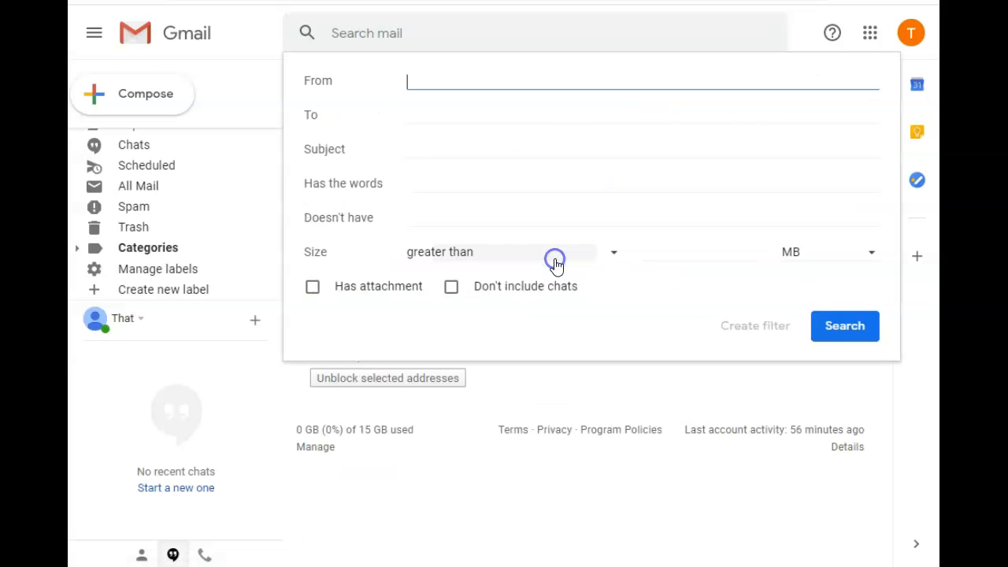
left_click(416, 71)
right_click(417, 80)
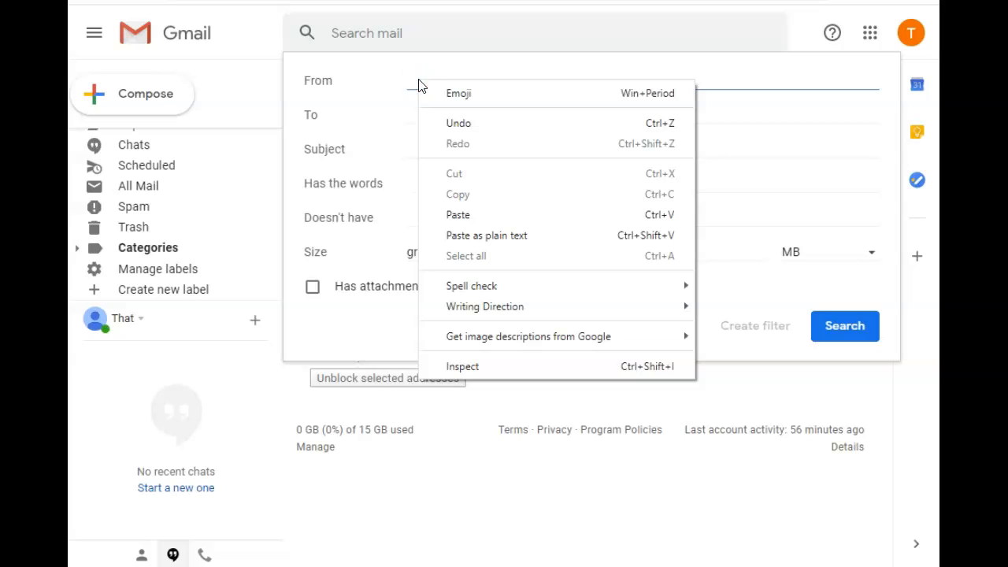
left_click(486, 215)
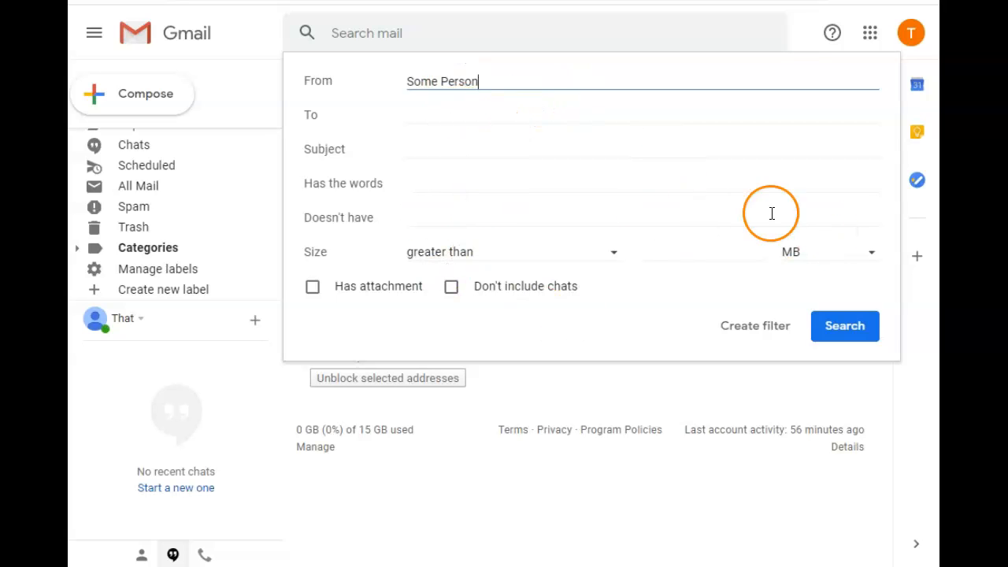
left_click(742, 328)
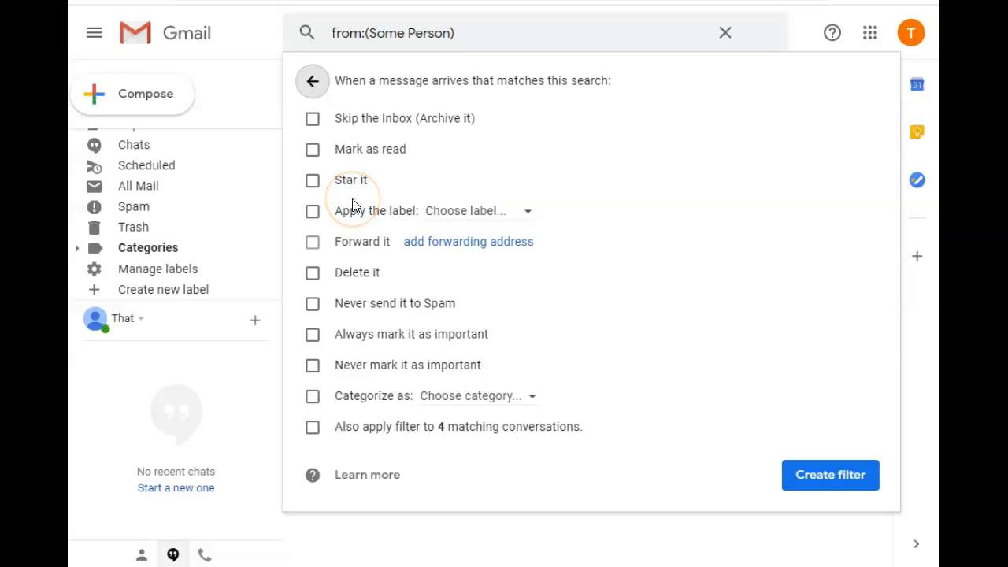
Create the filter so it applies the label "Some" and also covers the existing matching conversations.
left_click(312, 211)
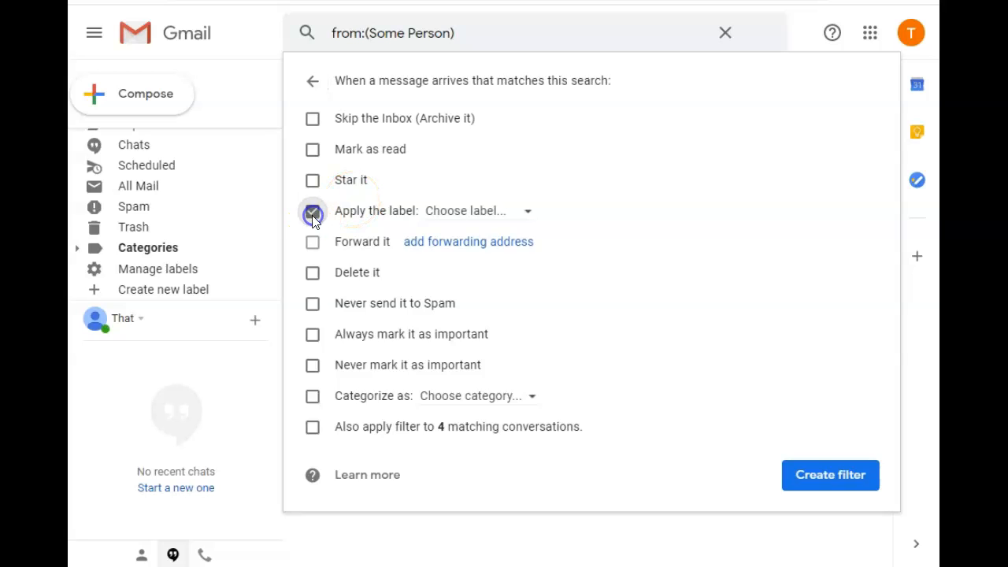
left_click(507, 217)
left_click(509, 287)
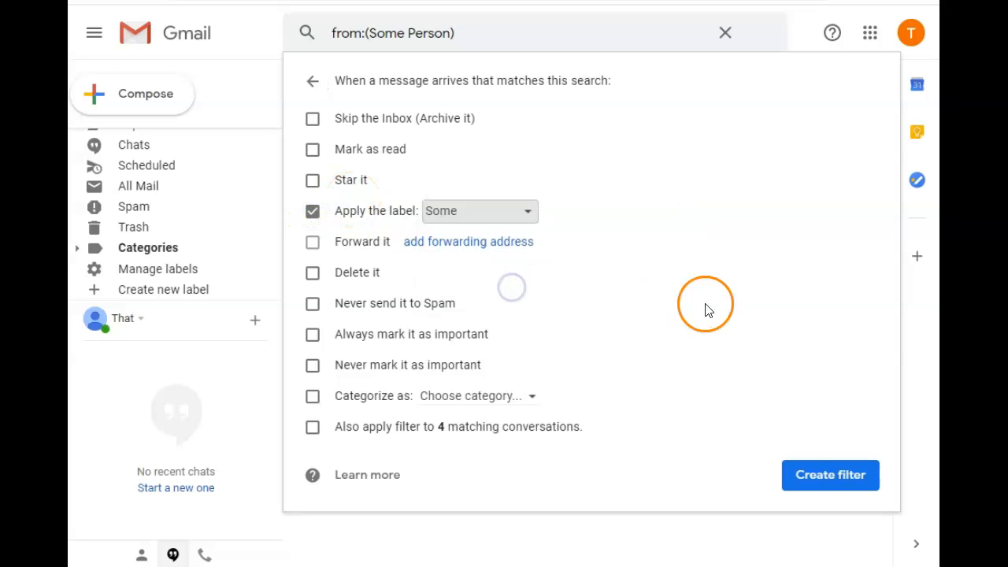
left_click(312, 433)
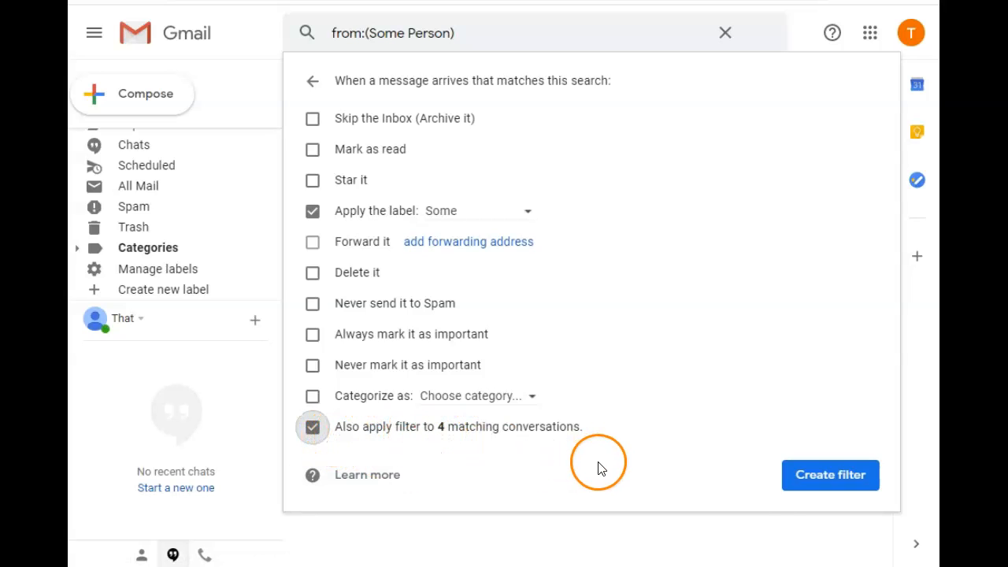
left_click(823, 478)
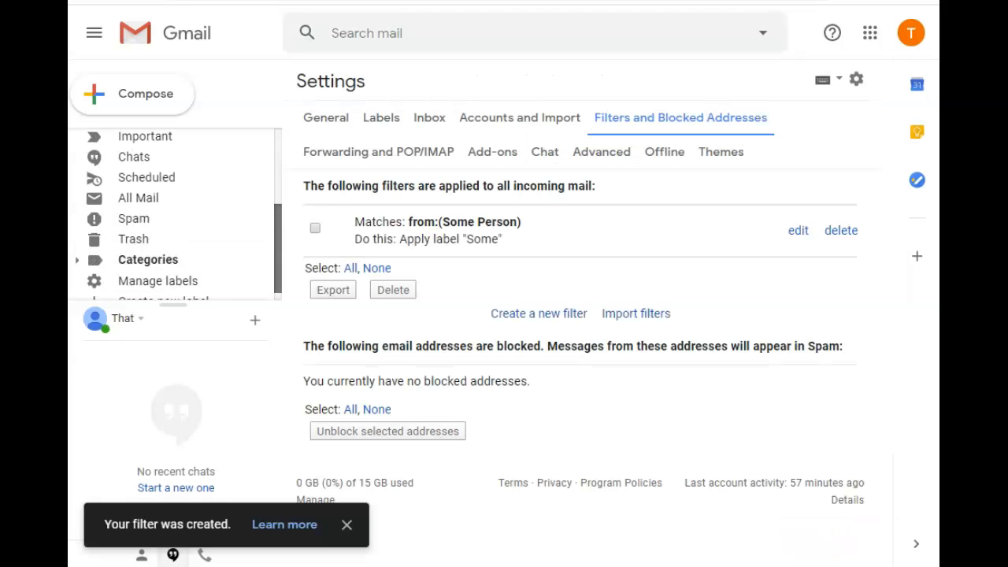
Check the inbox for the labelled messages and view the emails filed under the "Some" label.
left_click(180, 137)
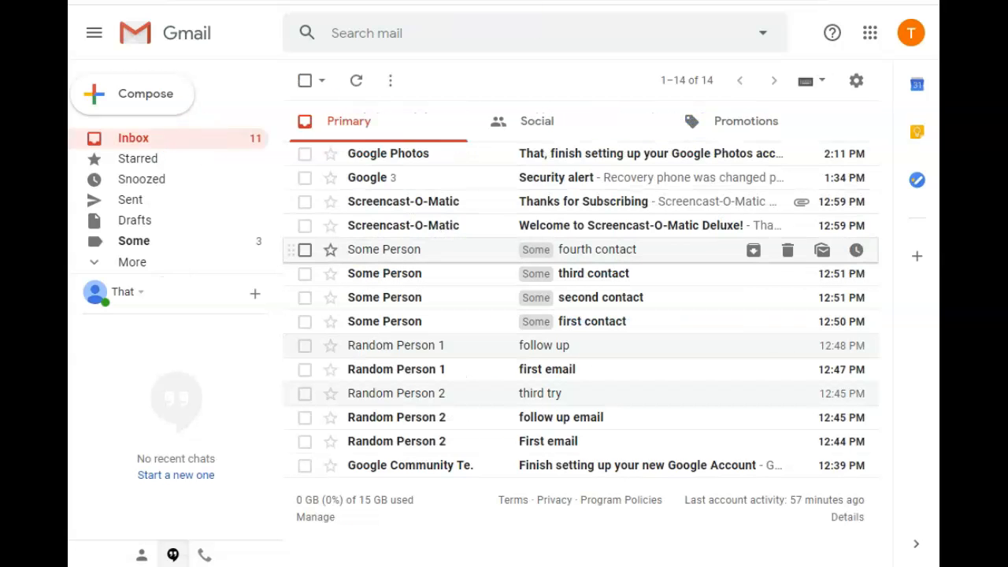
left_click(134, 140)
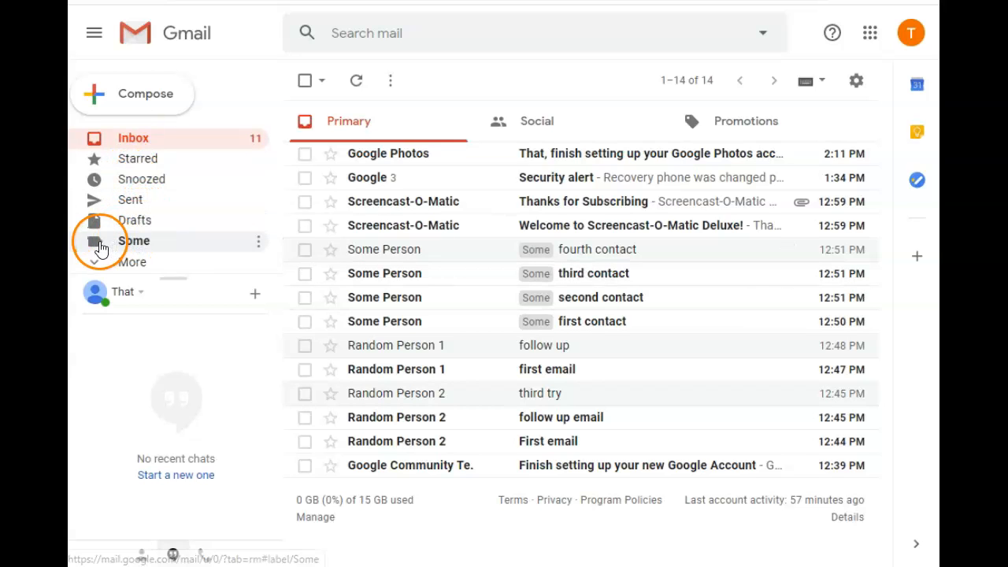
left_click(99, 248)
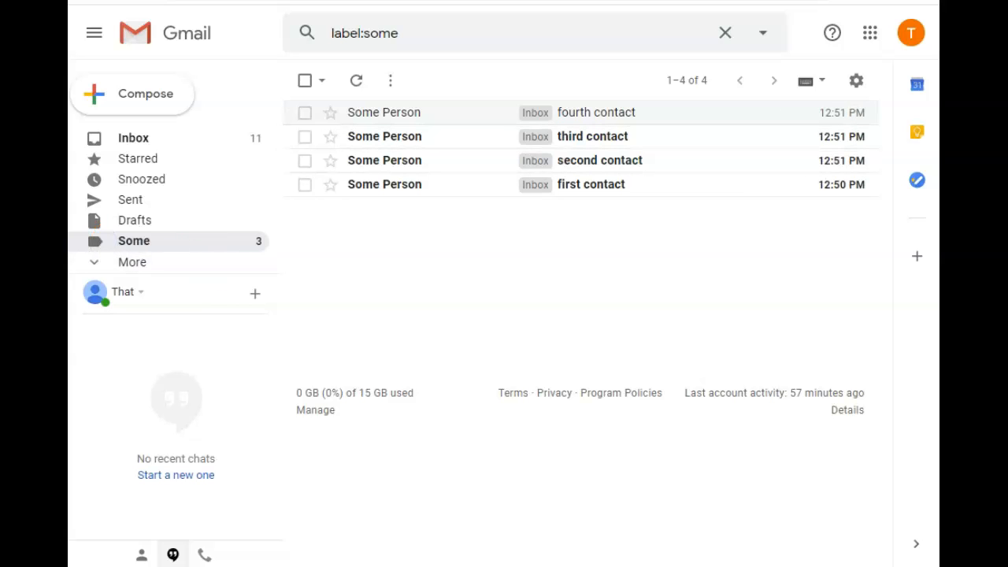
Return to the inbox and set the "Some" label's color to medium purple with white text.
left_click(168, 139)
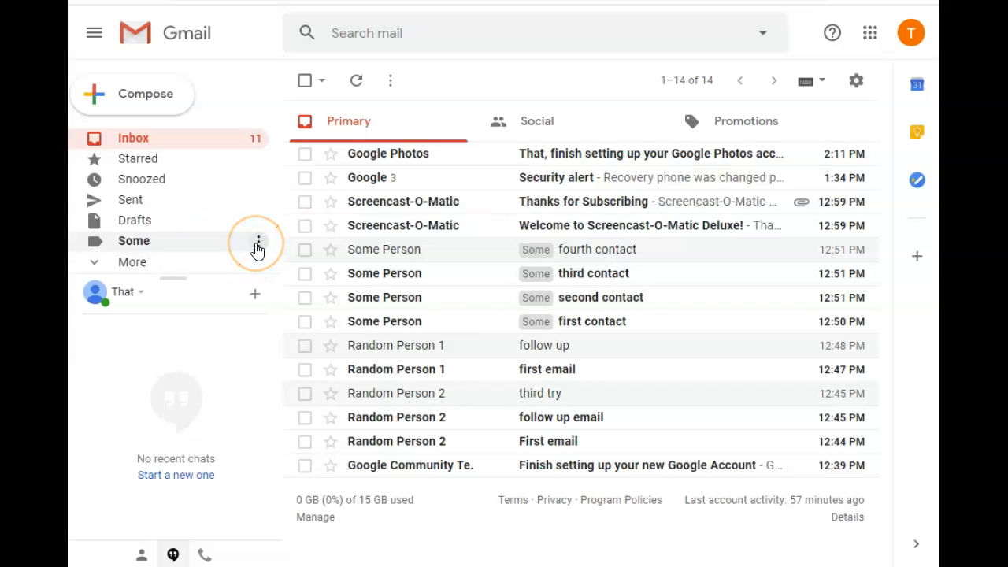
left_click(256, 247)
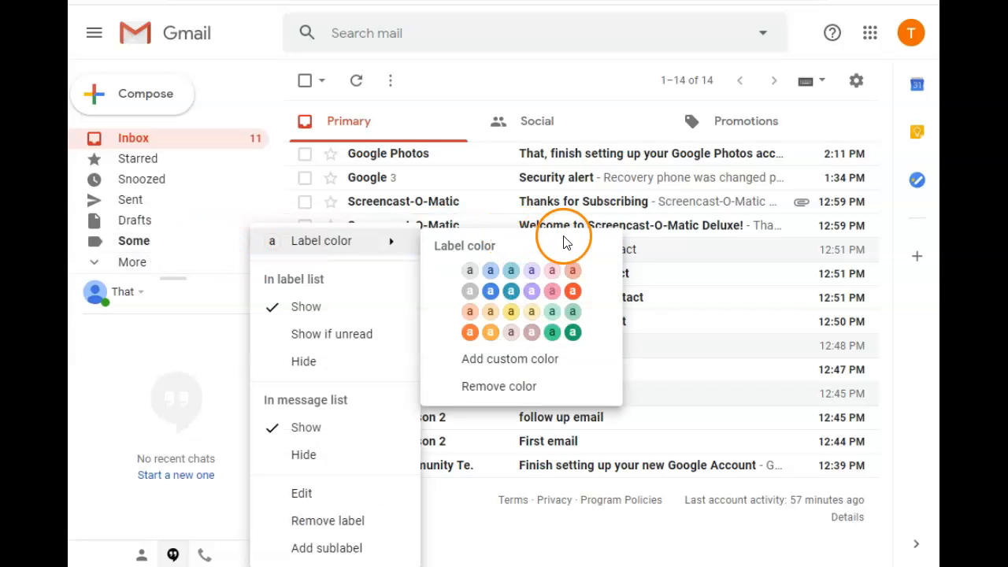
left_click(539, 291)
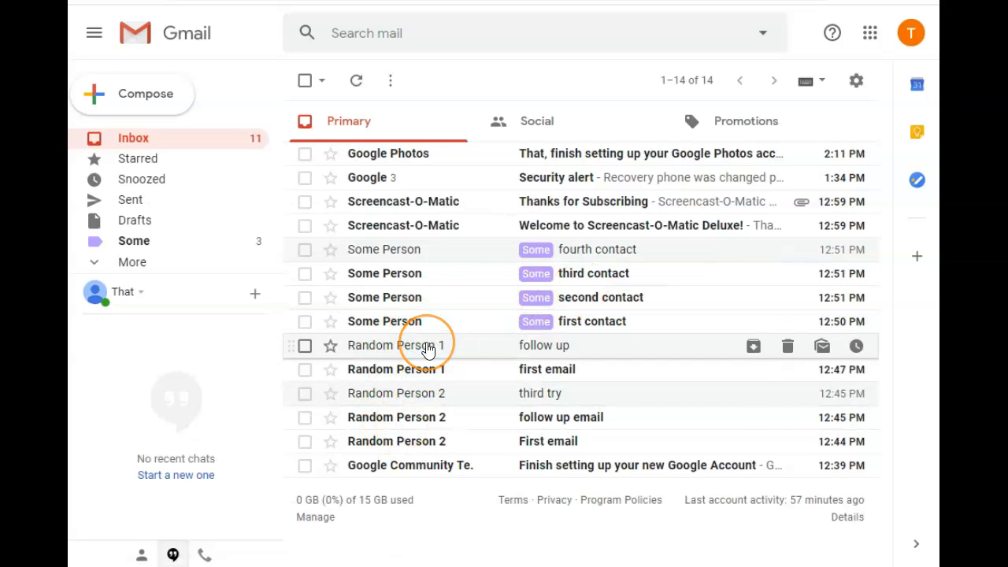
Create another new label named "Random" without nesting it under an existing label.
mouse_move(429, 350)
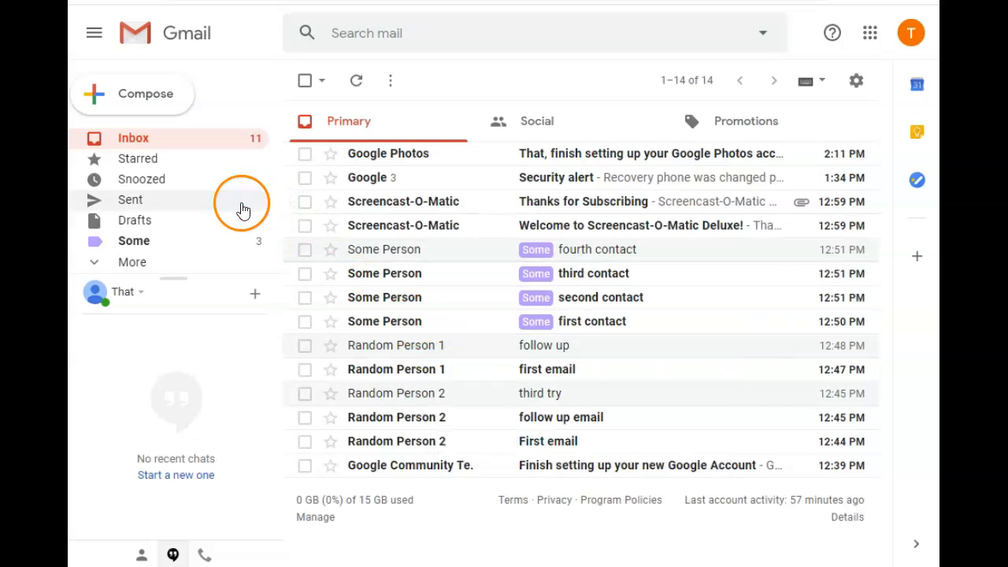
left_click(131, 263)
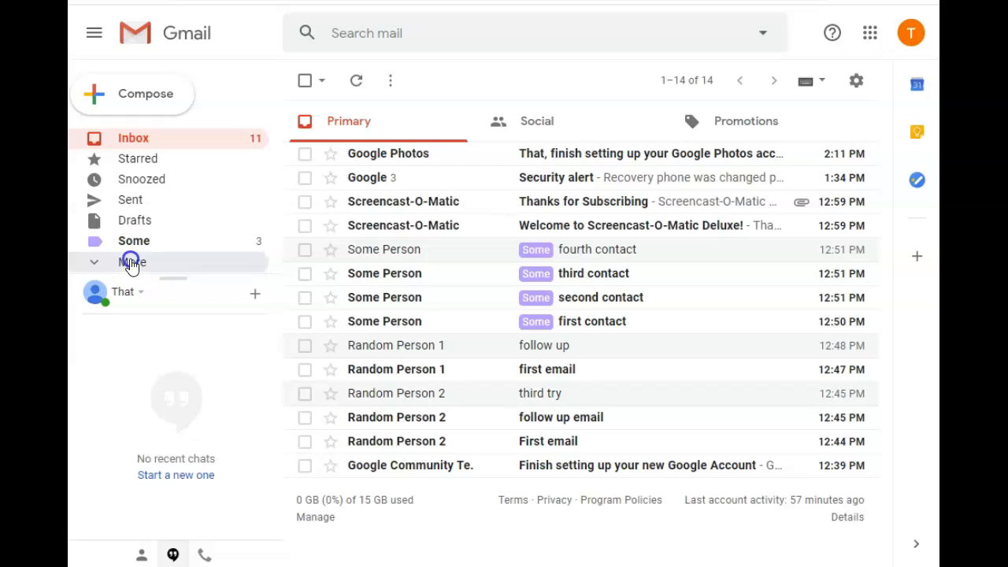
left_click_drag(279, 152, 264, 263)
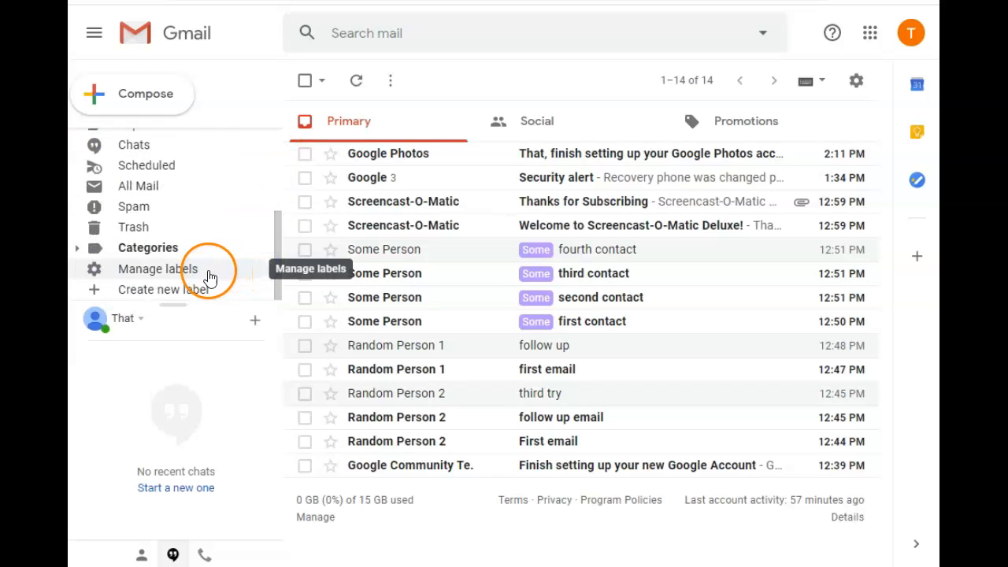
left_click(174, 290)
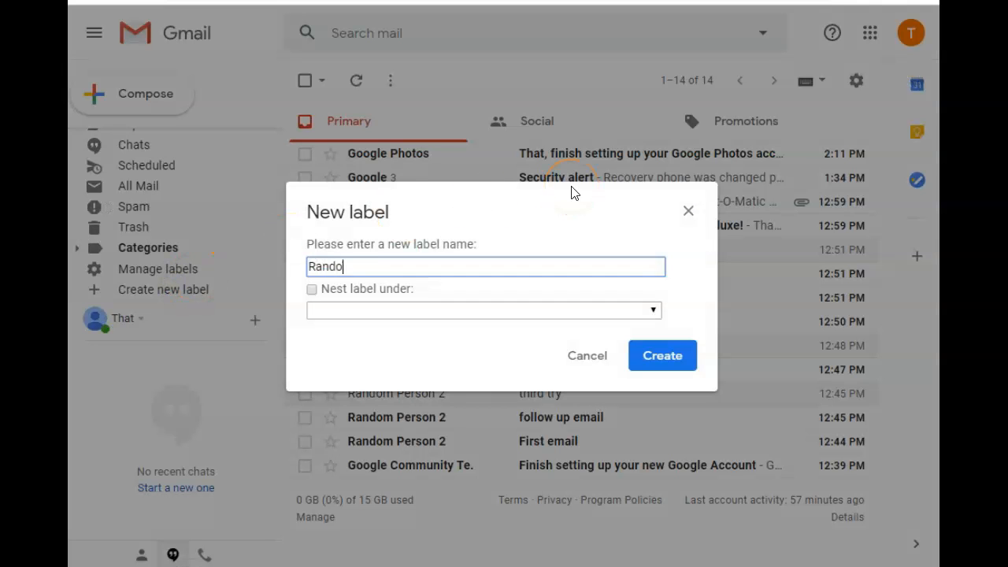
left_click(646, 359)
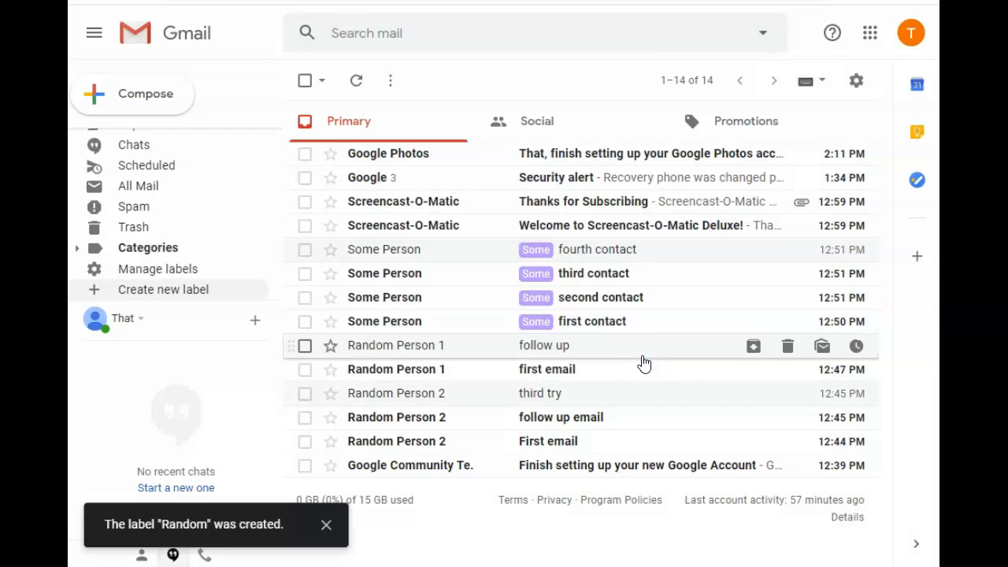
Open the "follow up" email and copy the sender's name from its header.
left_click(442, 347)
left_click_drag(441, 174, 339, 180)
right_click(361, 182)
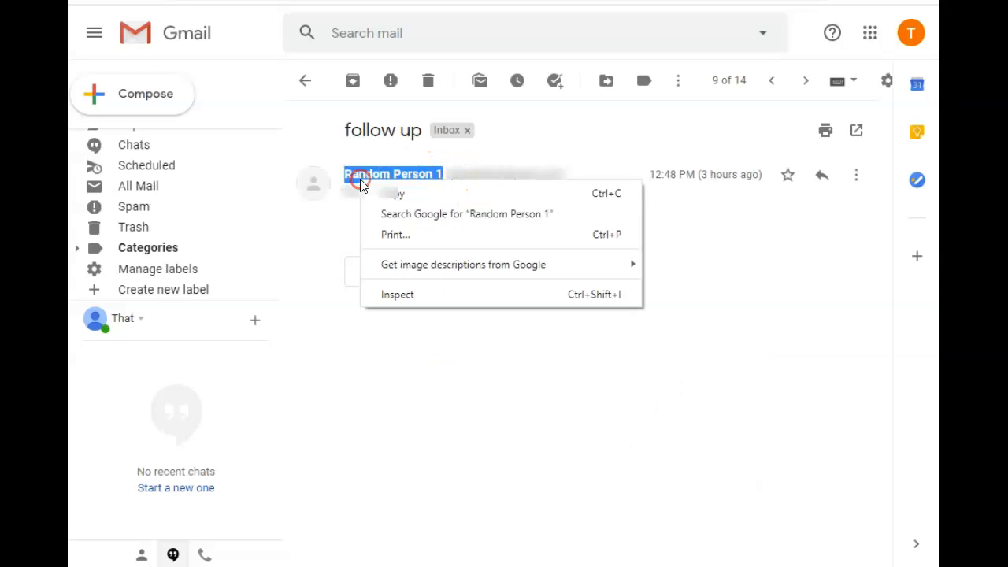
left_click(386, 193)
left_click(562, 356)
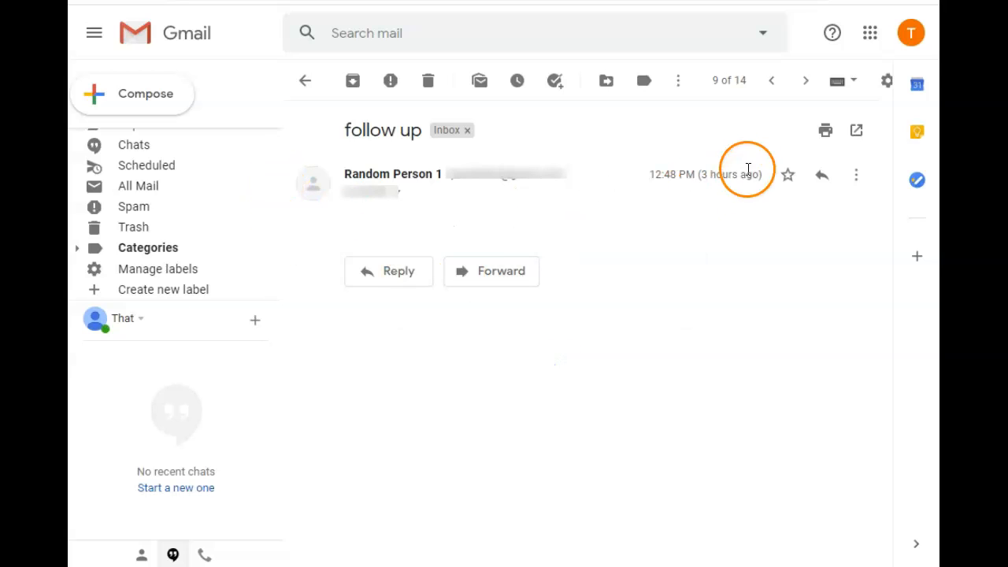
Start a new mail filter in the settings, using the copied "follow up" sender name as the From criterion, and continue to its actions.
left_click(886, 82)
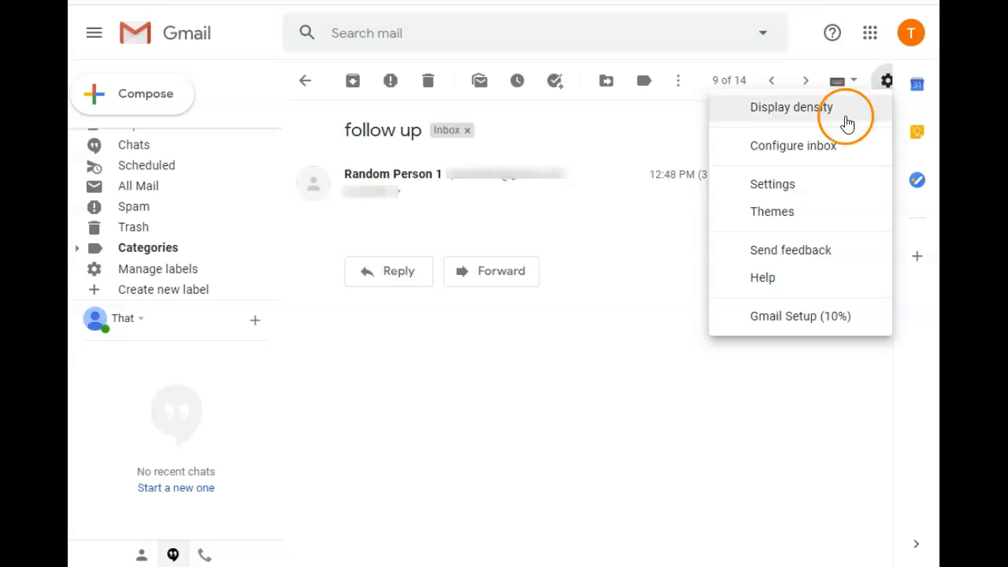
left_click(785, 187)
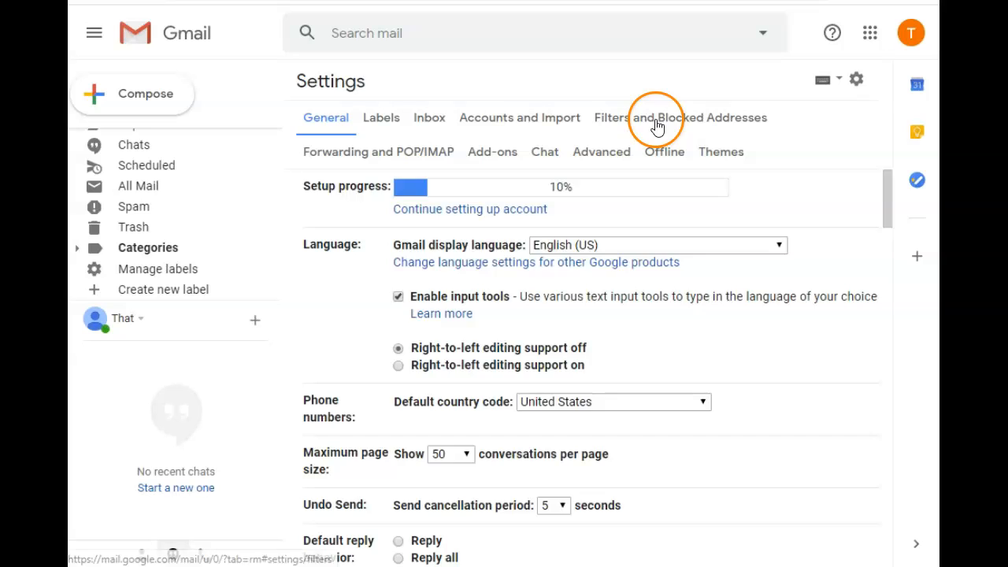
left_click(656, 122)
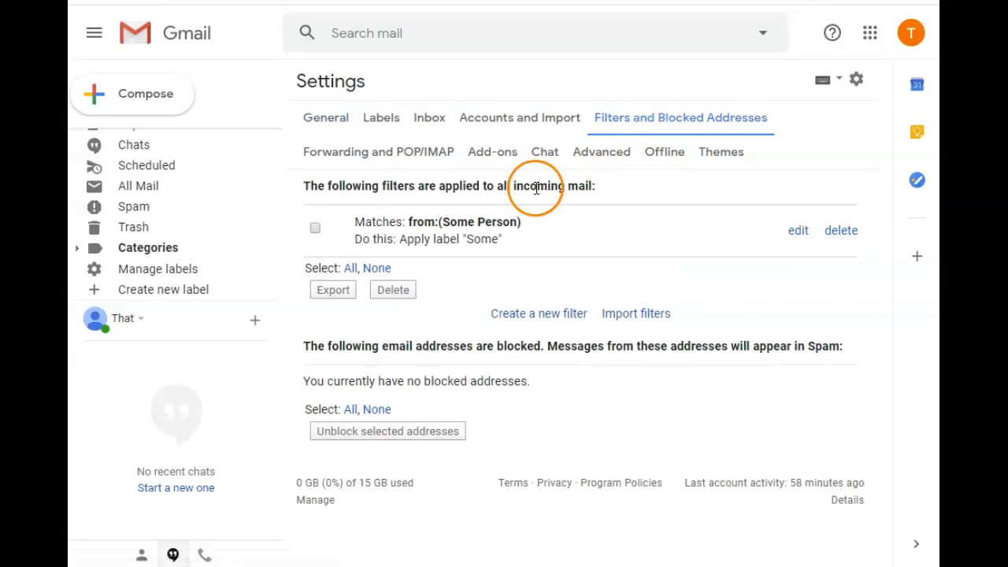
left_click(546, 313)
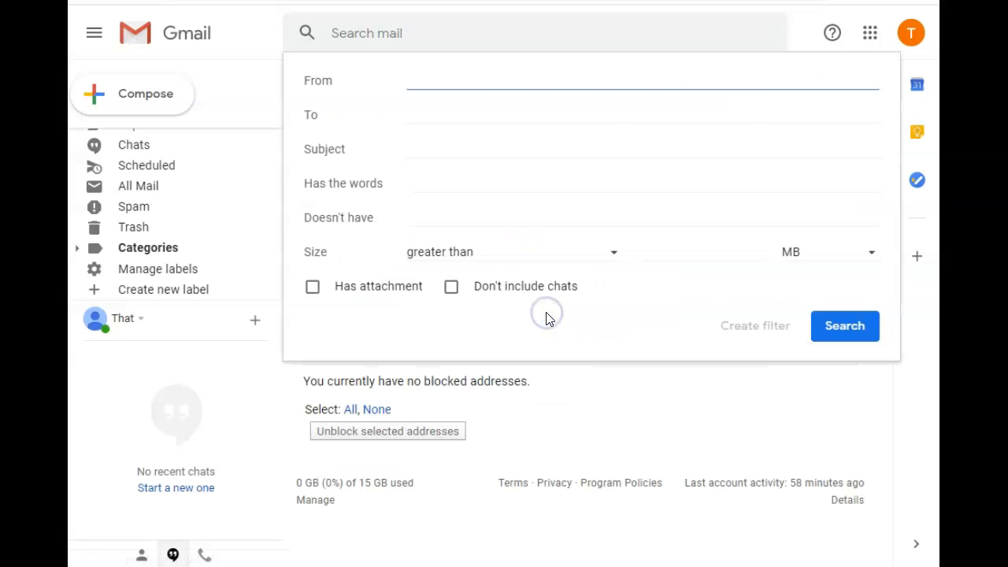
right_click(448, 81)
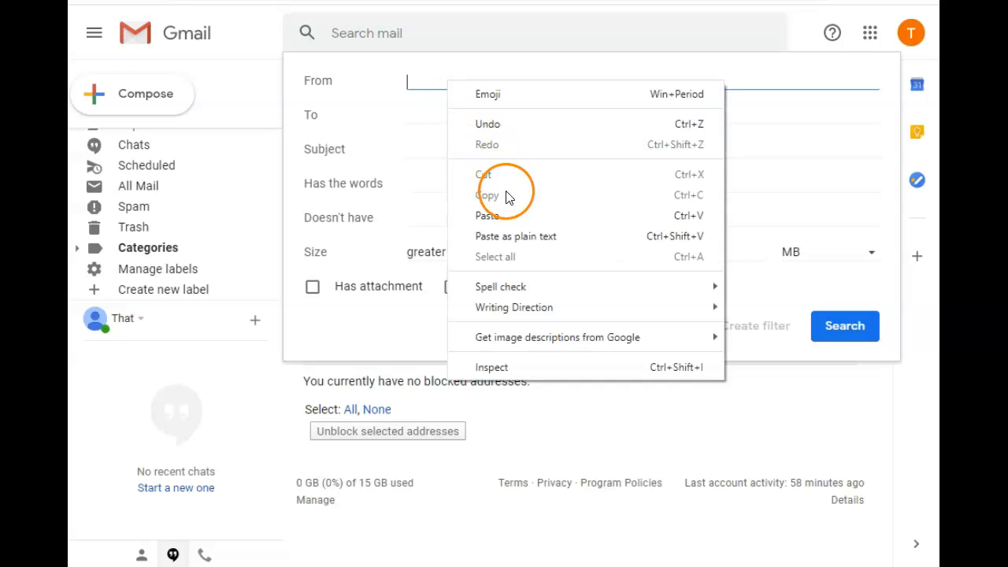
left_click(507, 213)
left_click(743, 335)
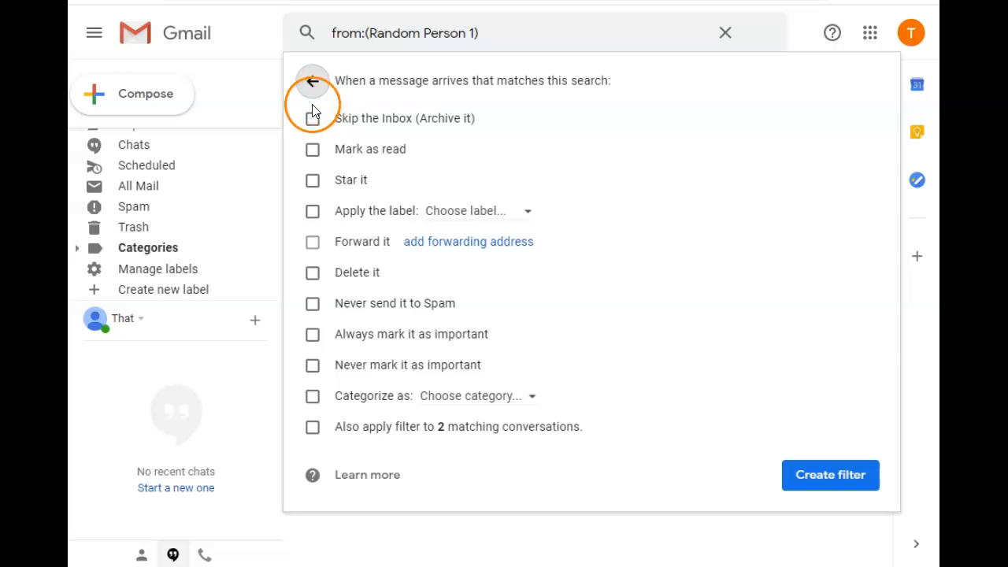
Have the "follow up" sender's filter apply the "Random" label, include existing matching conversations, and create the filter.
left_click(312, 210)
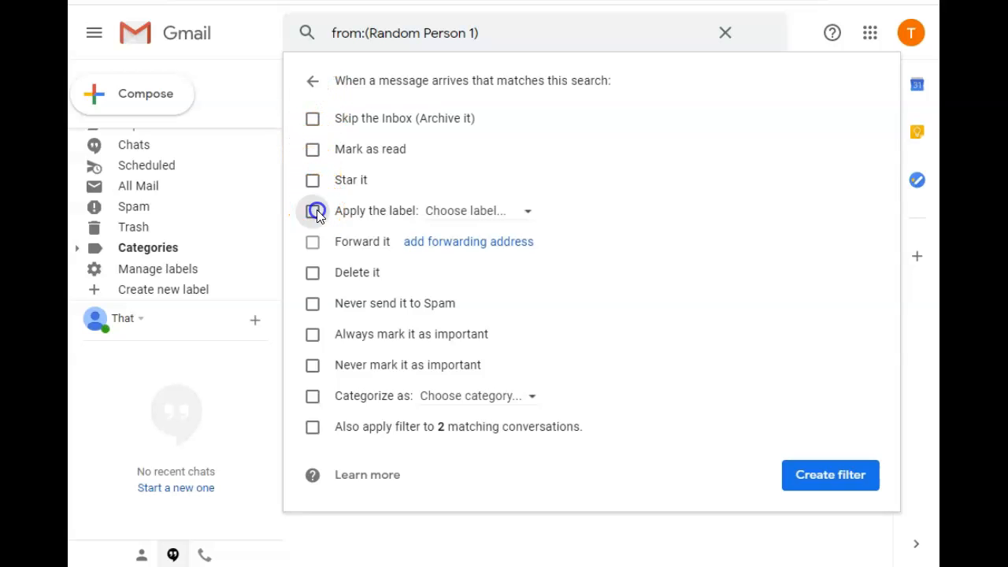
left_click(522, 221)
left_click(509, 300)
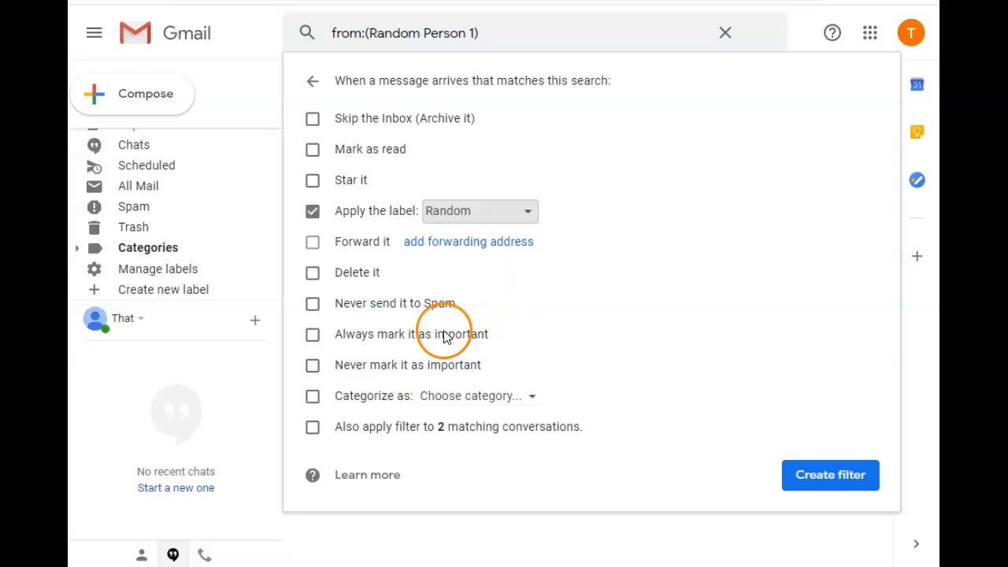
left_click(313, 426)
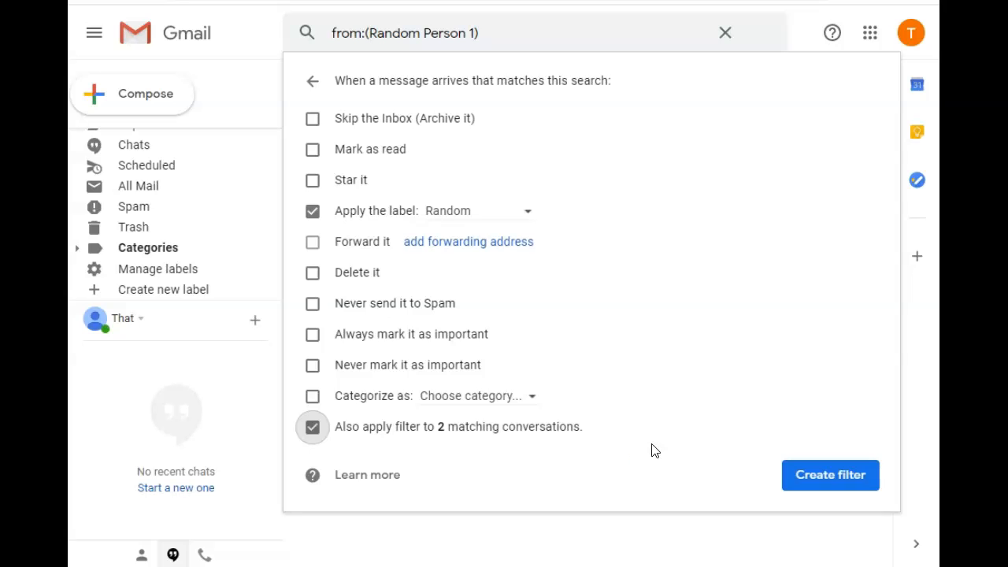
left_click(795, 476)
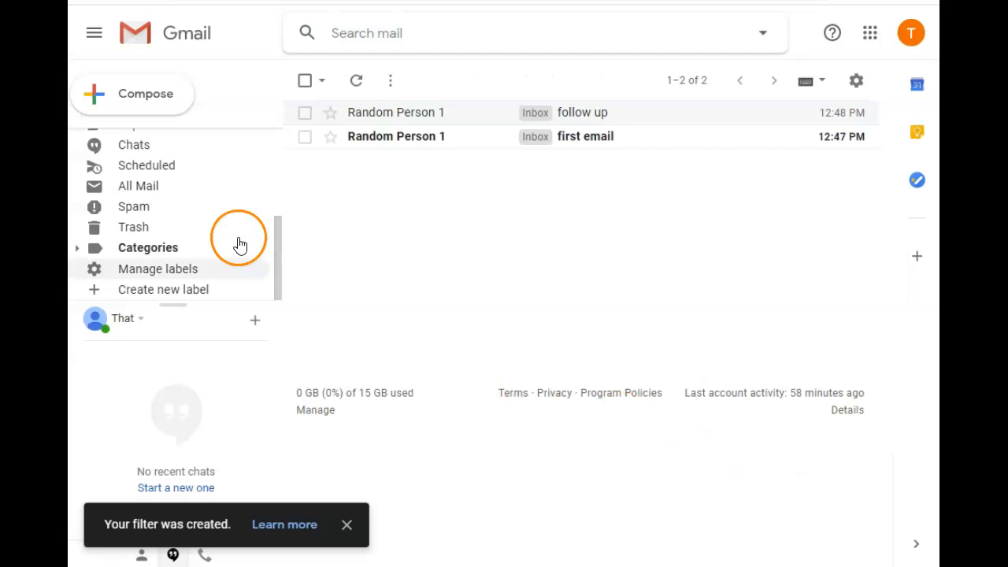
Return to the inbox and set the "Random" label's color to medium blue with white text.
left_click(180, 137)
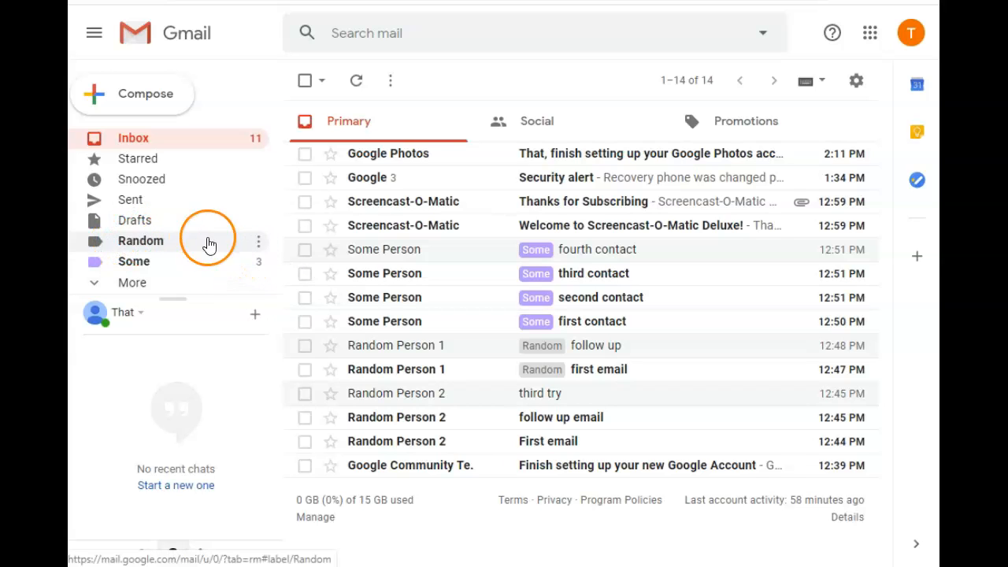
left_click(259, 241)
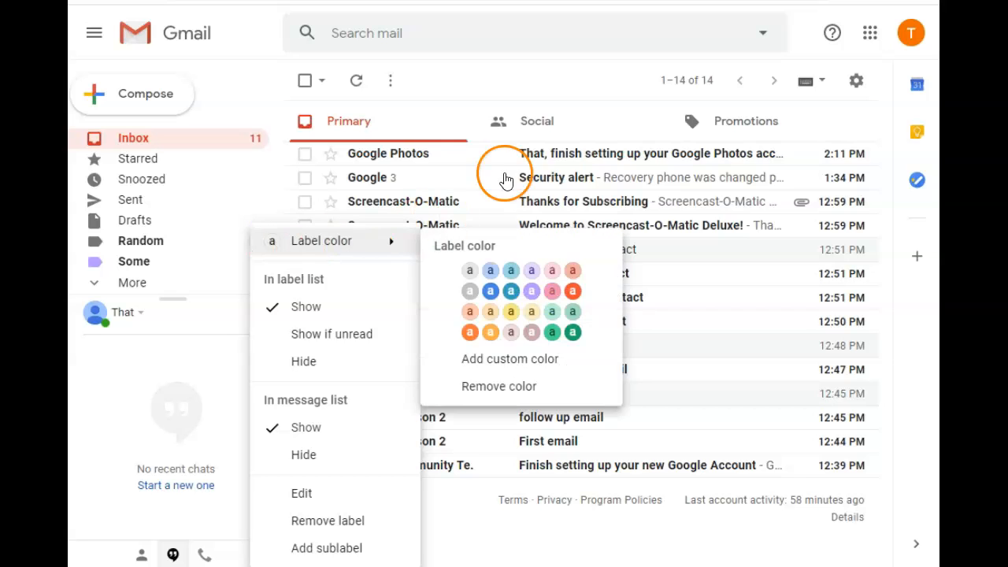
mouse_move(383, 251)
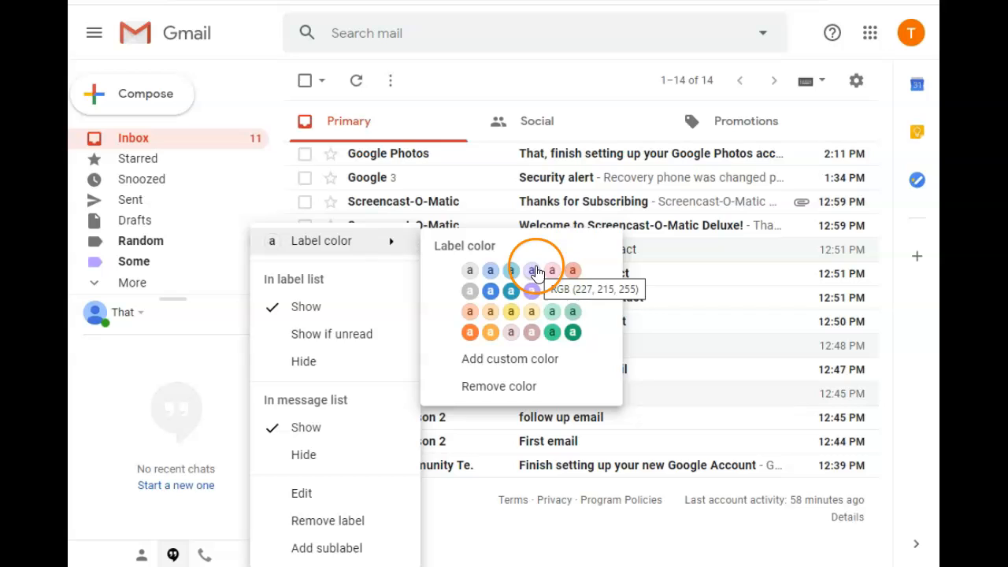
left_click(490, 292)
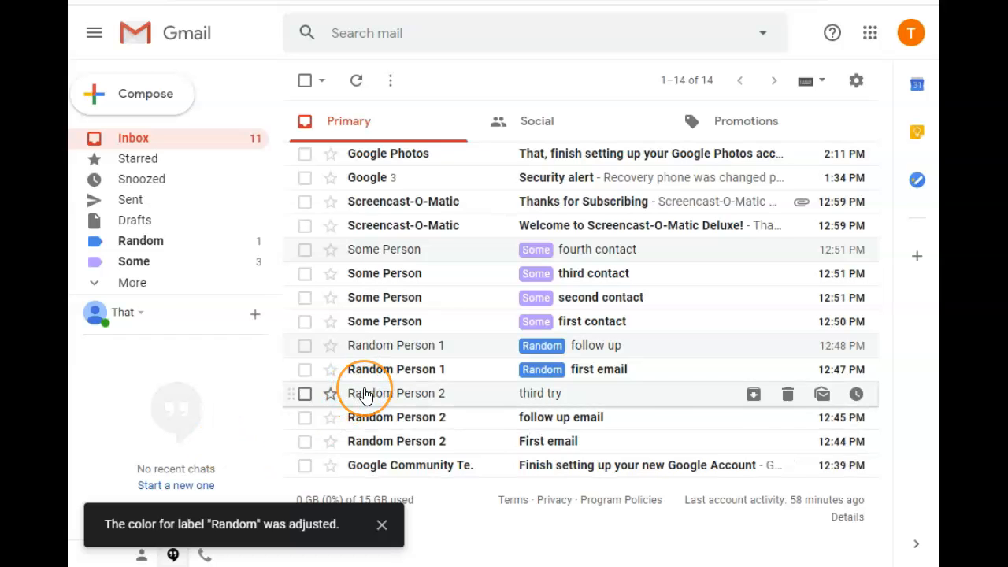
Open the "third try" email and copy the sender's name from its header.
mouse_move(371, 441)
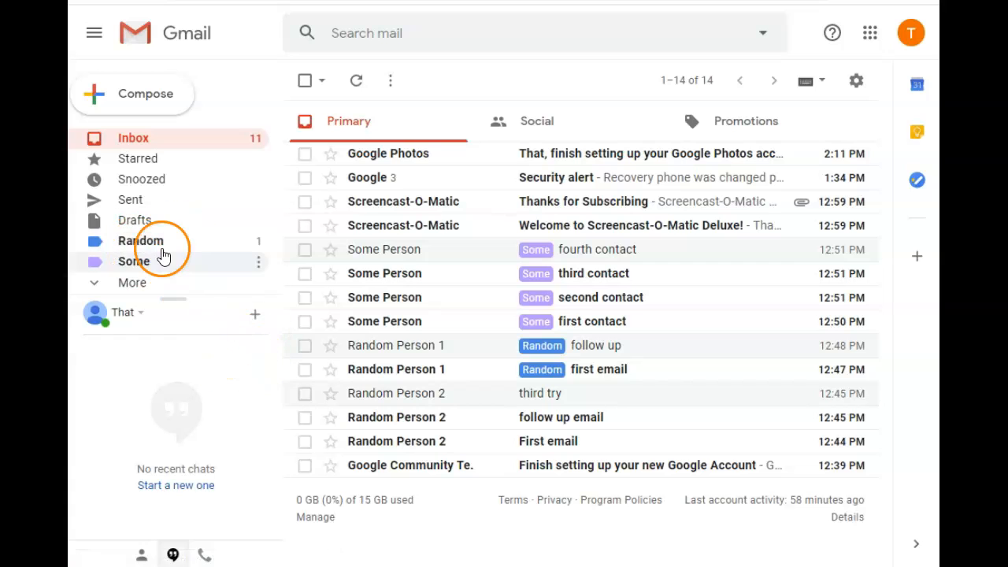
left_click(415, 393)
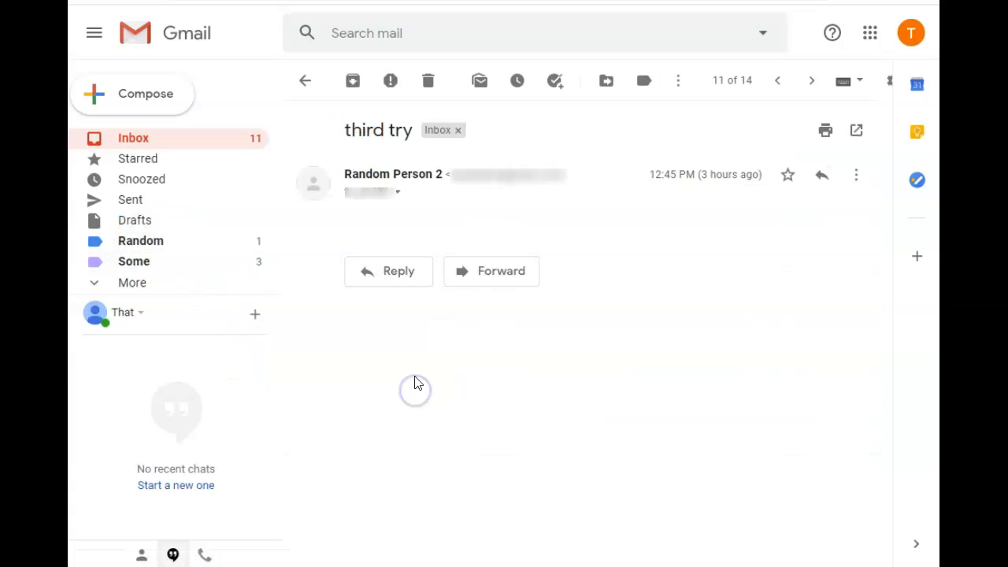
left_click_drag(366, 174, 345, 171)
right_click(348, 171)
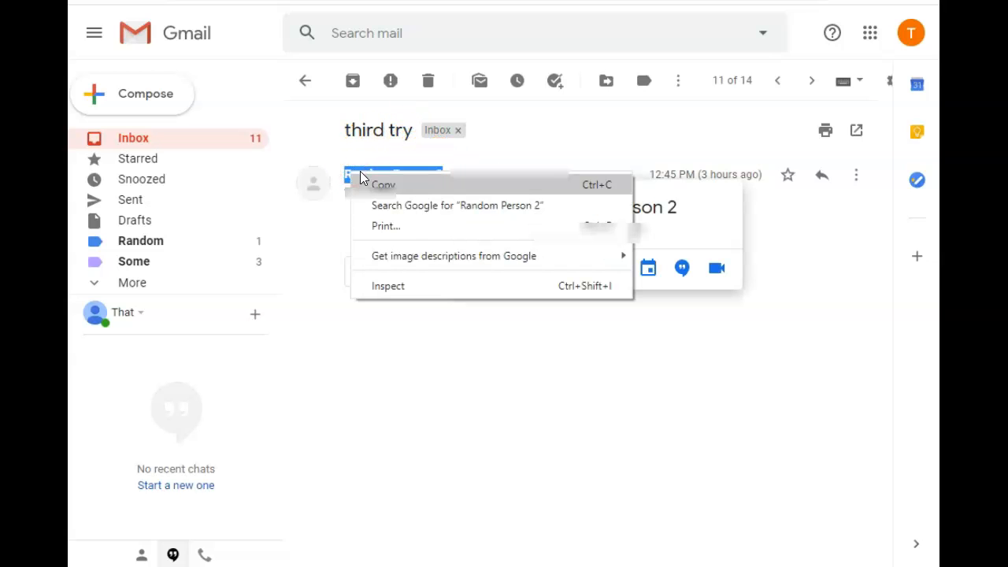
left_click(375, 183)
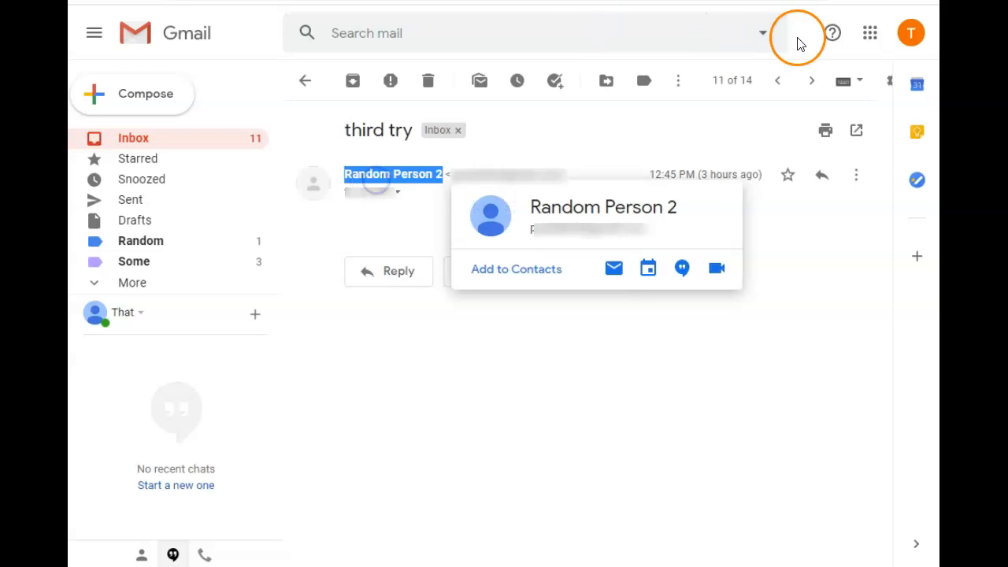
Start another mail filter in the settings with the copied "third try" sender name as the From criterion and continue to its actions.
left_click(889, 86)
left_click(799, 188)
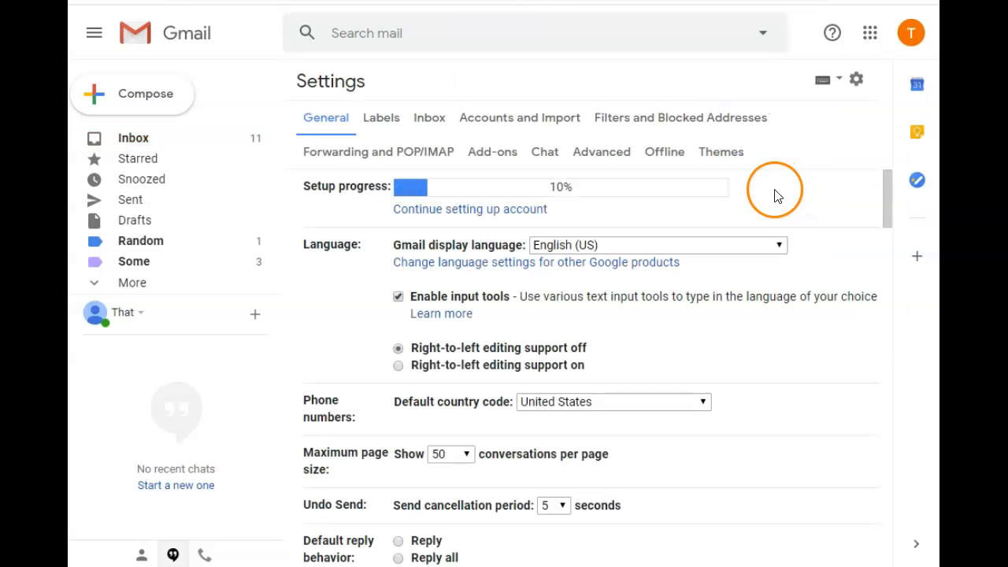
left_click(667, 121)
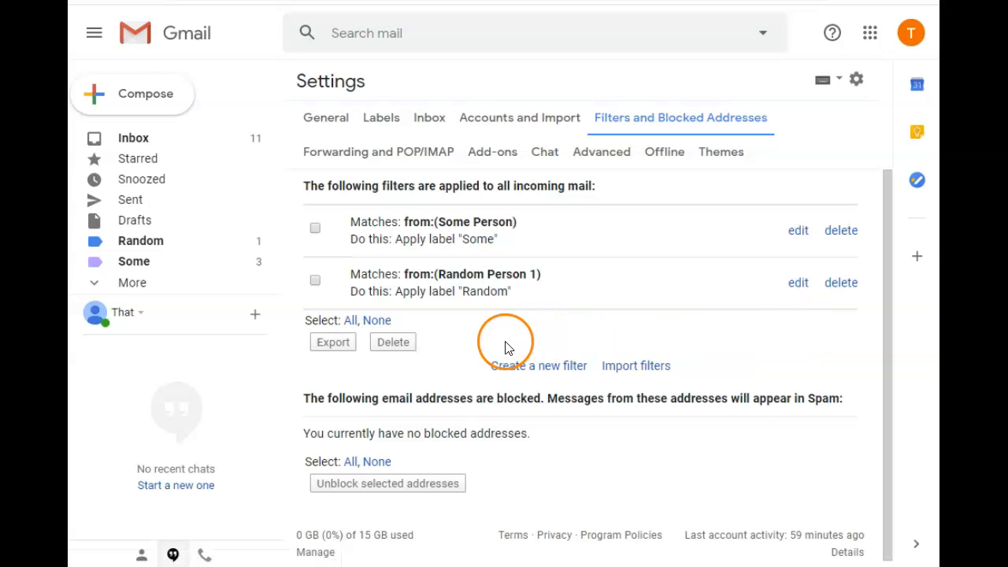
left_click(525, 367)
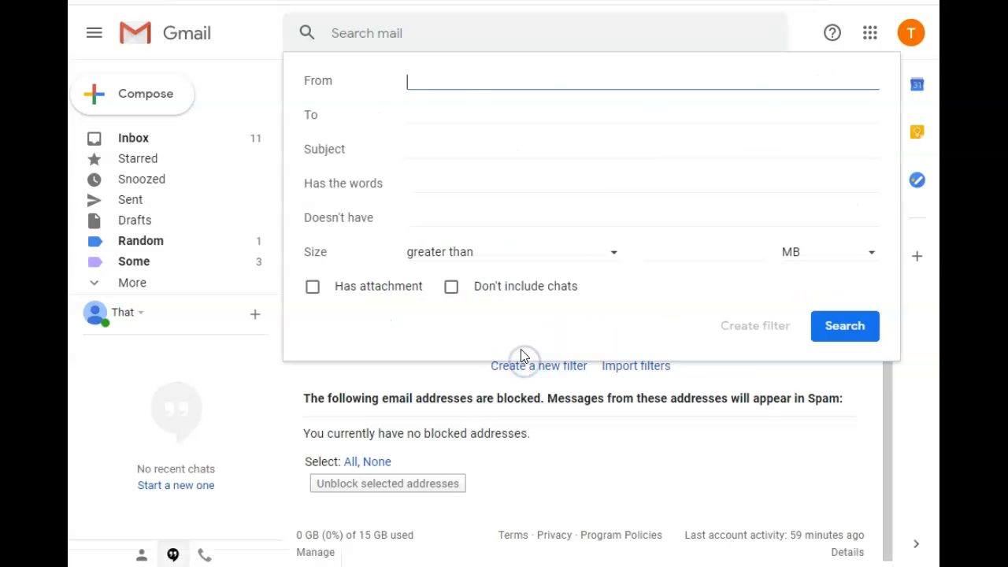
right_click(434, 84)
left_click(501, 216)
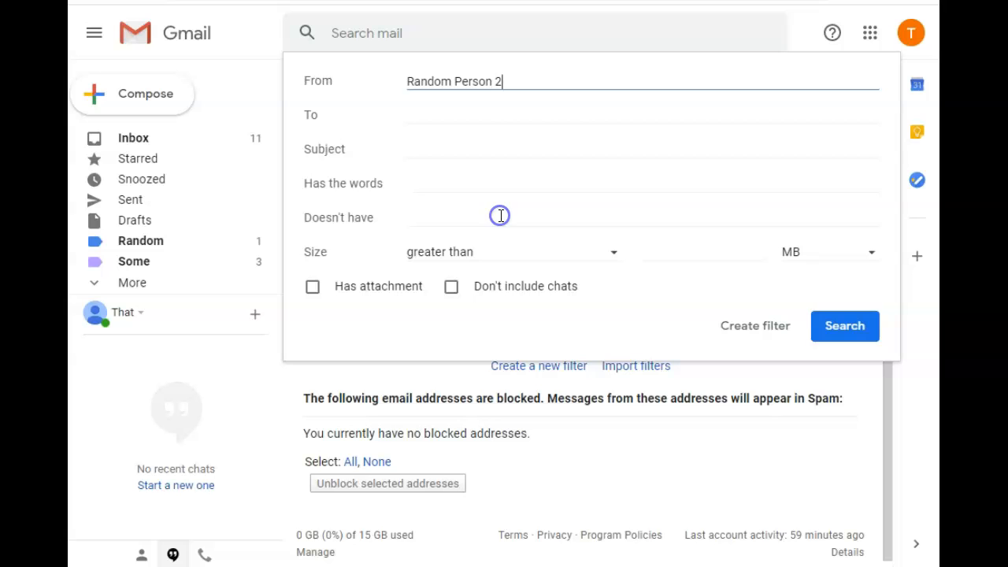
left_click(756, 327)
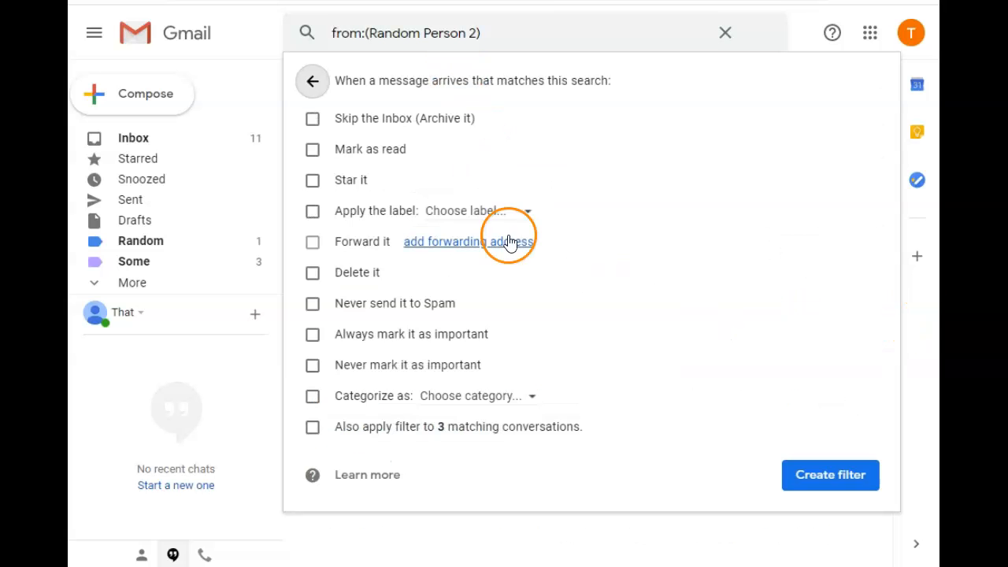
Have the "third try" sender's filter apply the "Random" label, include existing matching conversations, and create the filter.
left_click(312, 212)
left_click(461, 218)
left_click(499, 284)
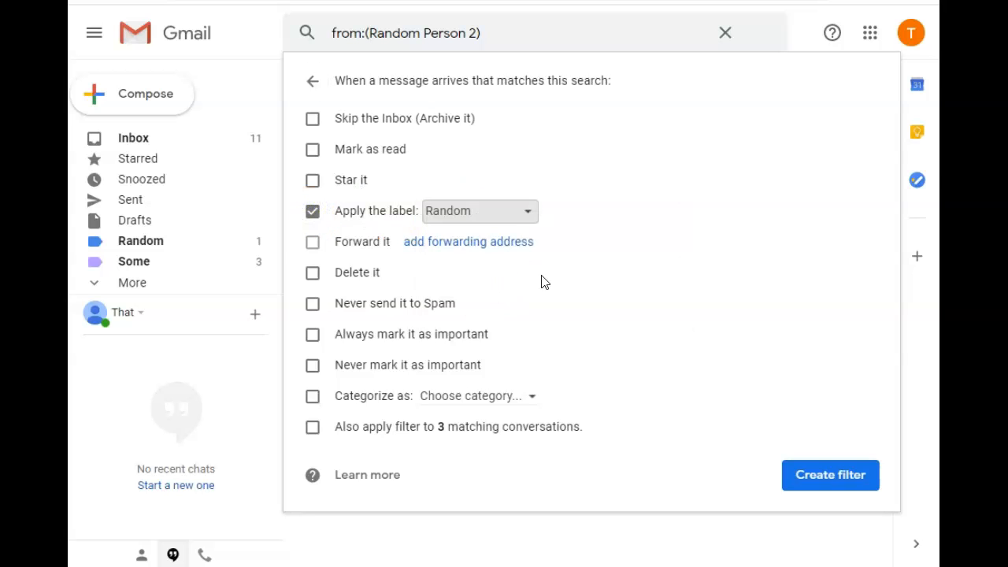
left_click(313, 426)
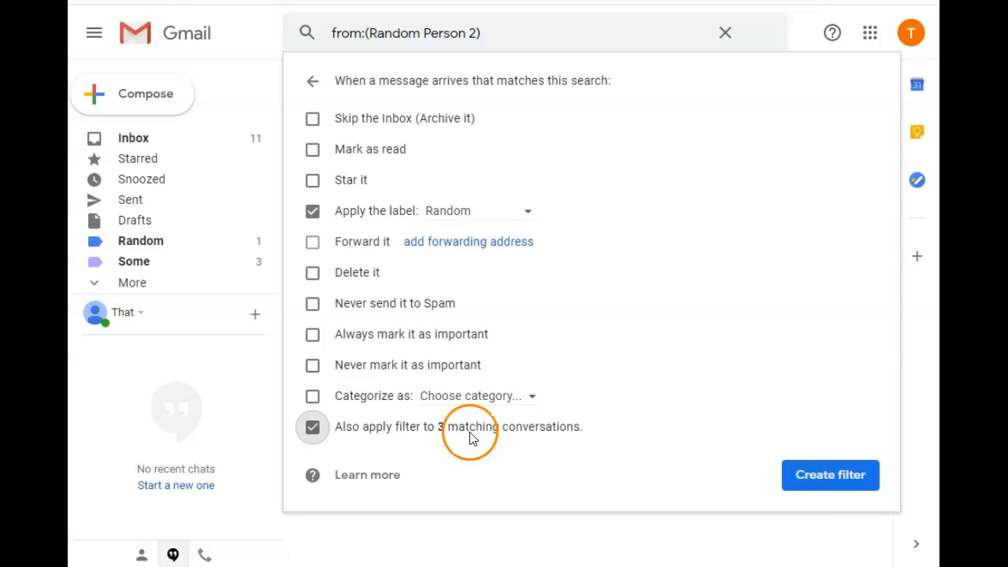
left_click(837, 477)
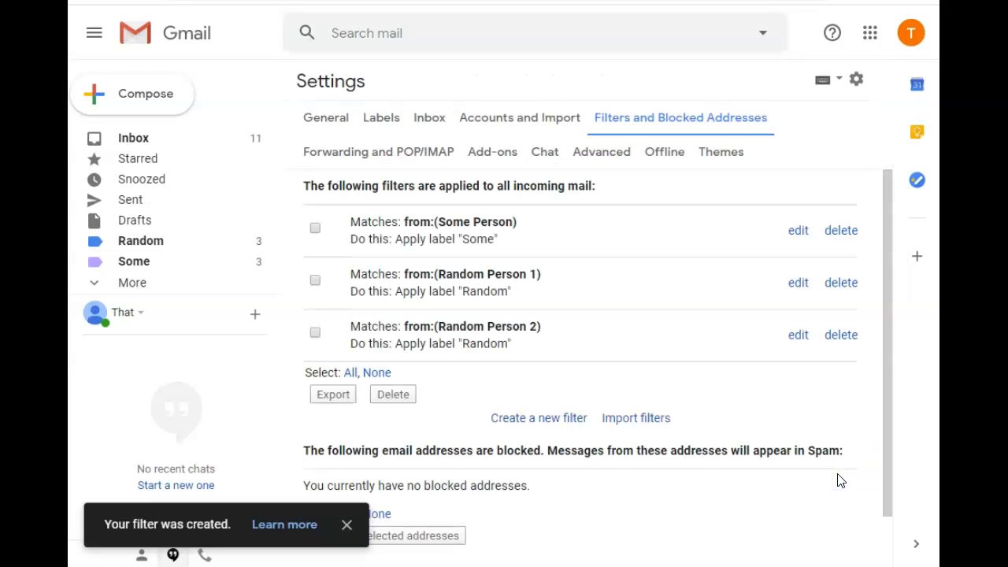
Check the labelled messages in the inbox, view the emails under the "Random" and "Some" labels, and return to the inbox.
left_click(139, 141)
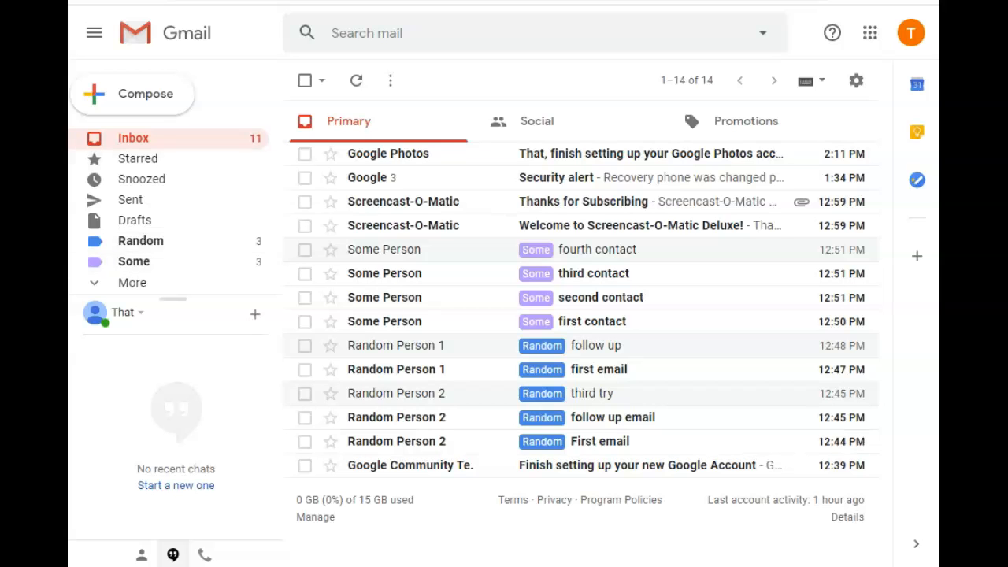
left_click(145, 240)
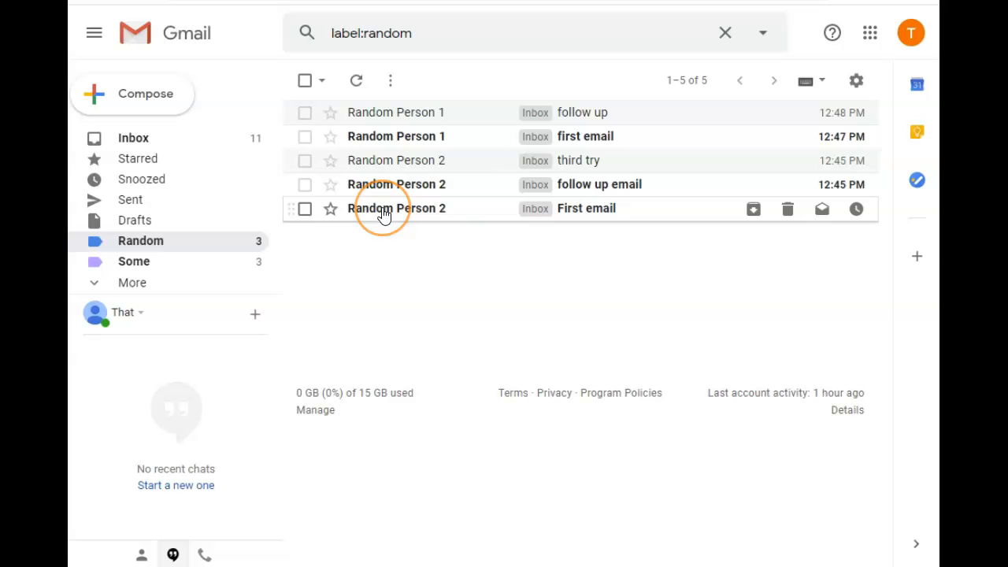
mouse_move(383, 214)
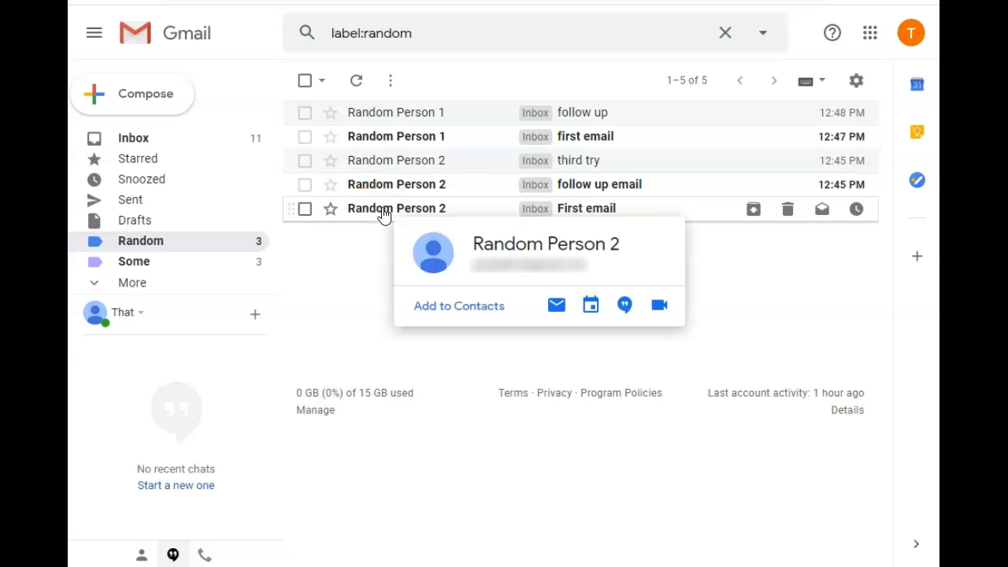
left_click(139, 266)
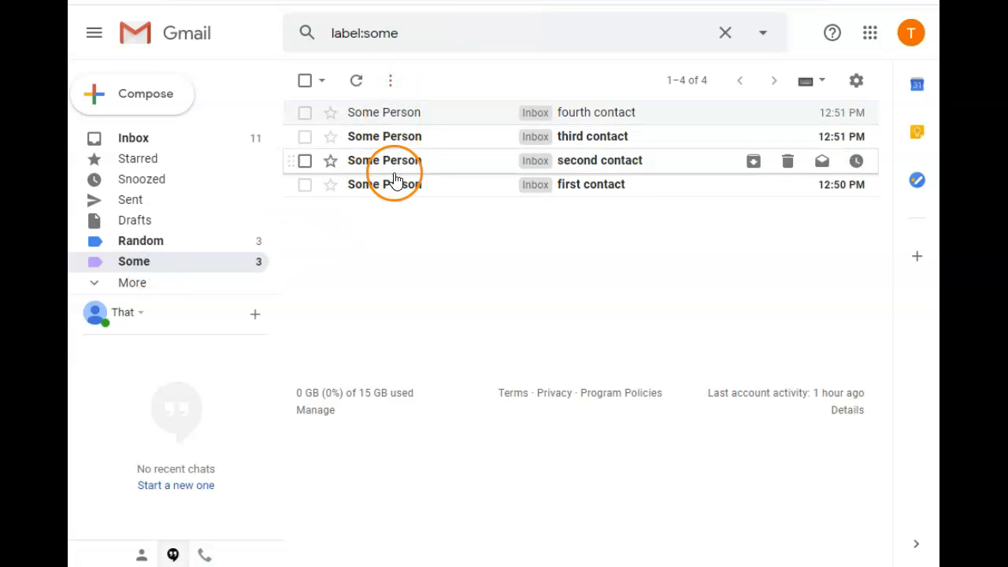
left_click(130, 139)
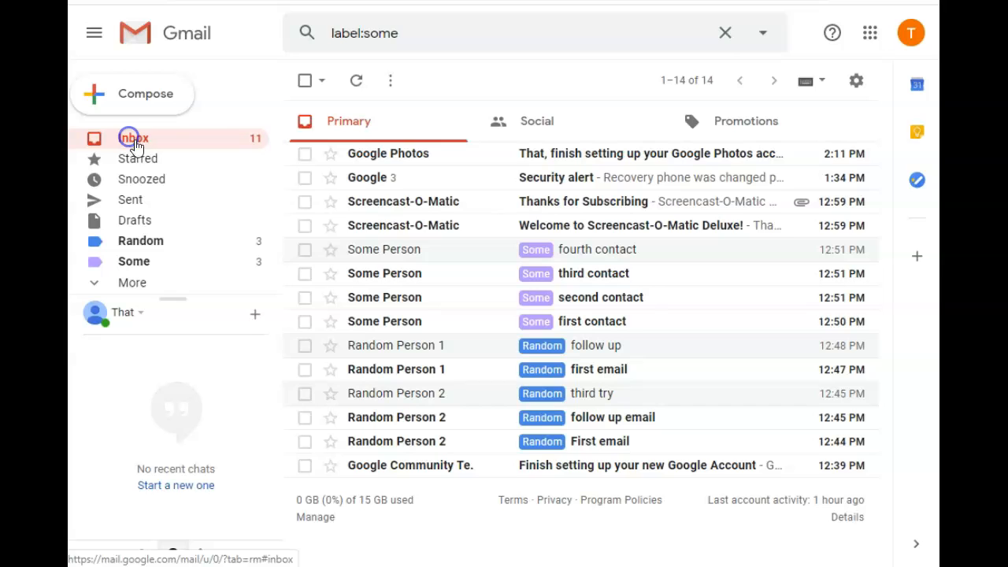